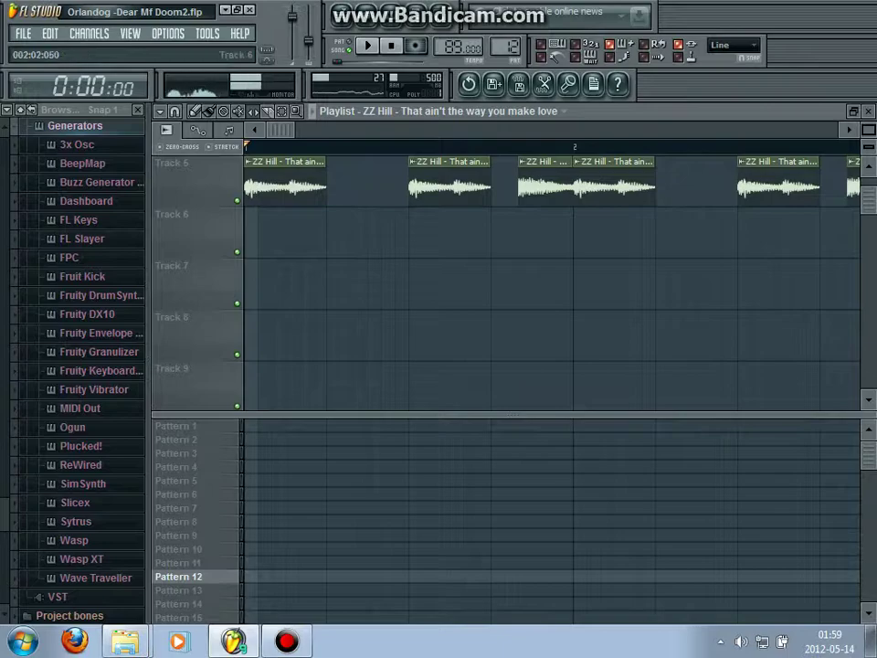
Place a ZZ Hill sample clip at bar 1 on Track 2 and lengthen it to one full bar
drag(265, 233, 250, 233)
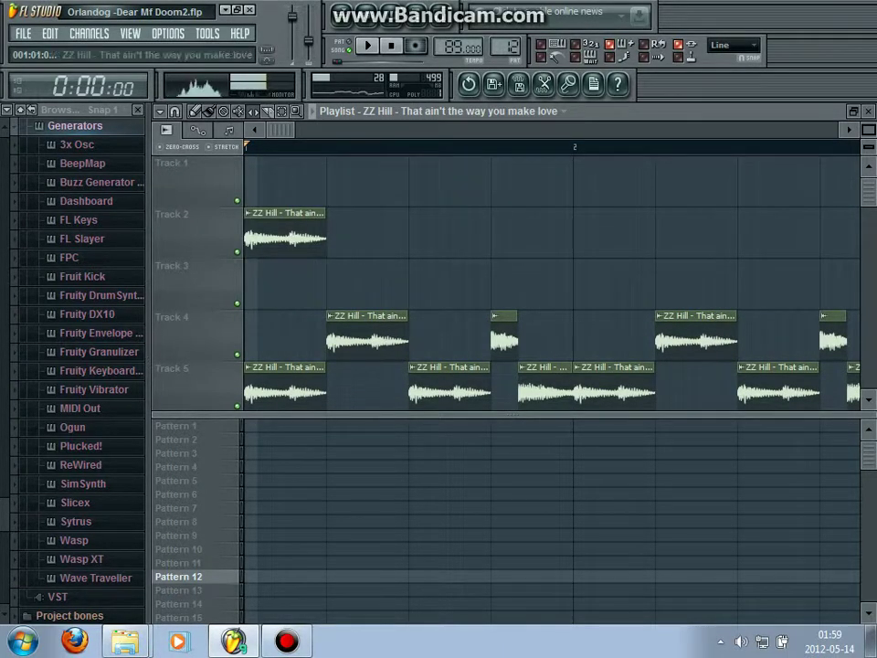
scroll(507, 283, right, 2)
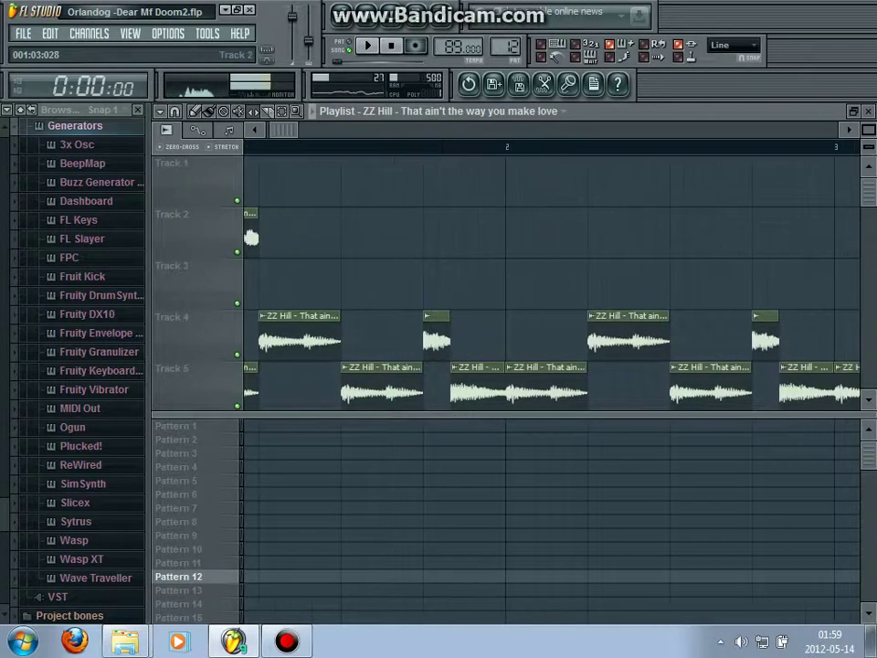
scroll(507, 283, left, 2)
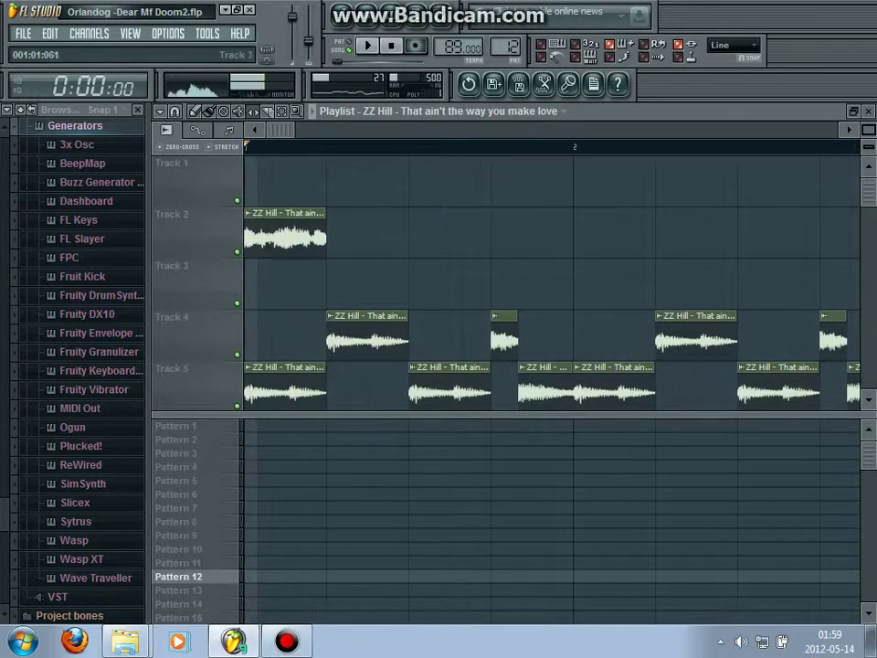
drag(324, 233, 572, 233)
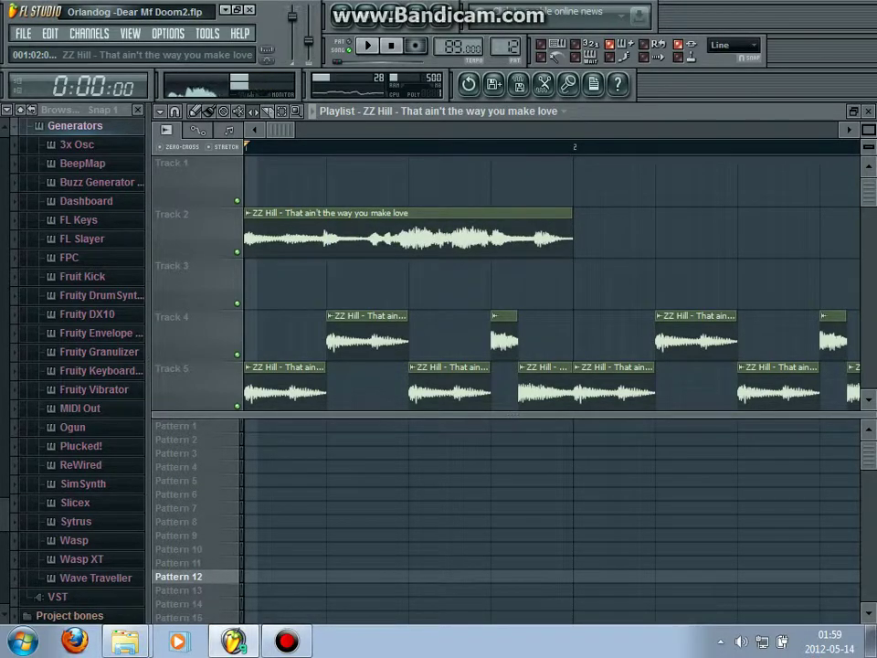
Delete the chopped ZZ Hill clips in bar 1 on Tracks 4 and 5 and play the full-bar clip alone
right_click(334, 341)
right_click(310, 387)
right_click(416, 387)
right_click(504, 341)
right_click(529, 386)
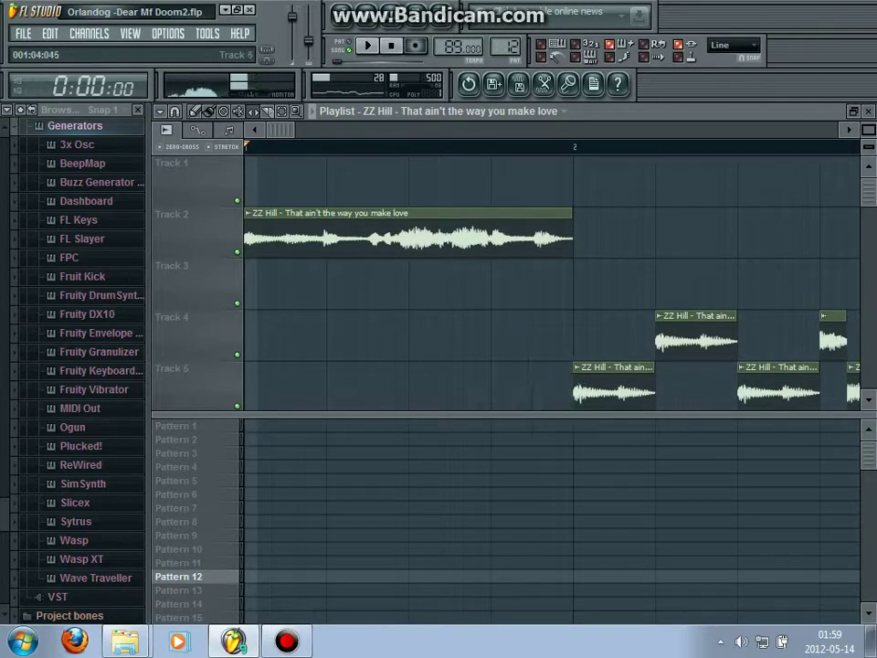
key(space)
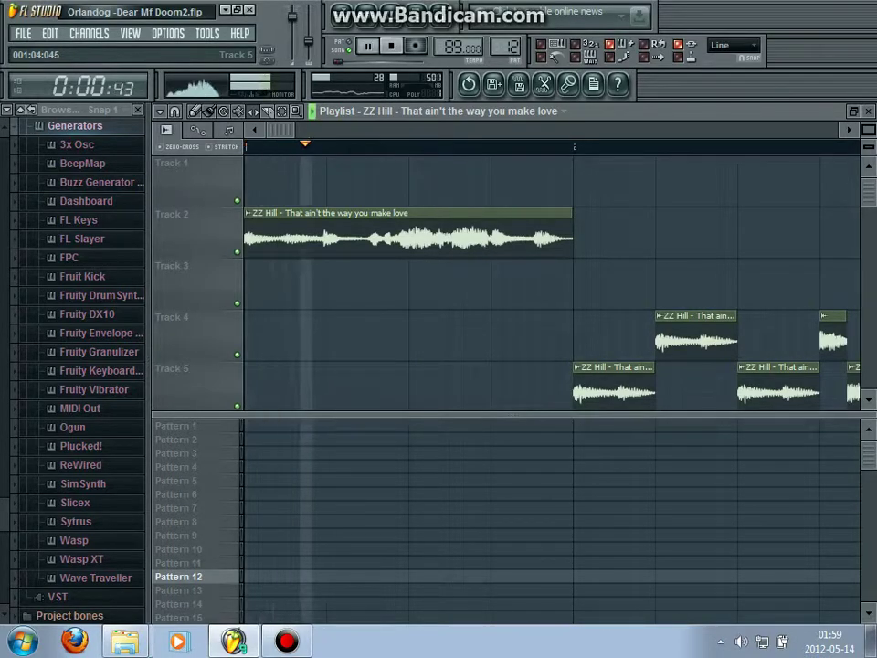
Undo the bar 1 clip deletions, remove the full-bar clip from Track 2, and play the chopped version
key(ctrl+z)
key(space)
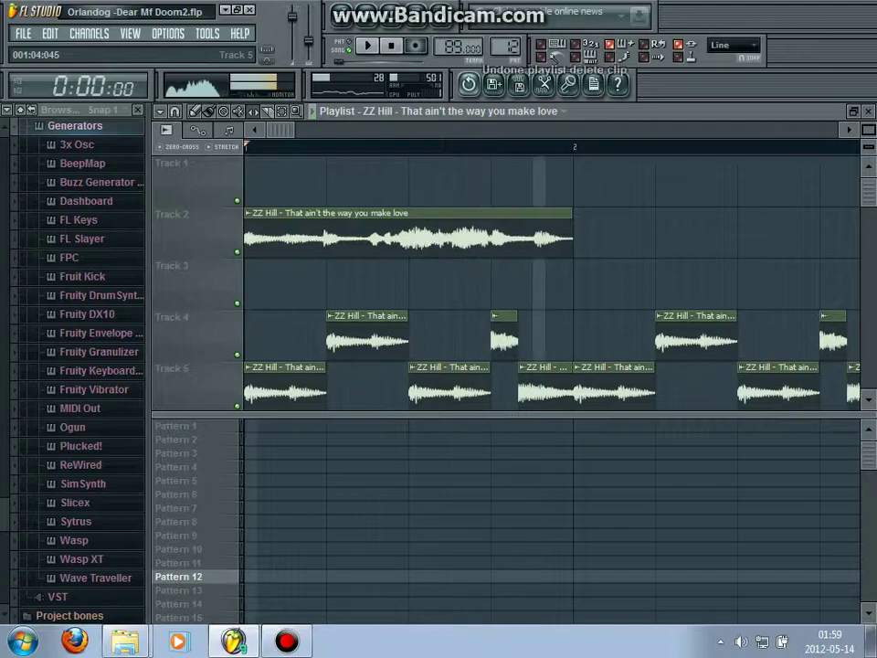
right_click(475, 236)
key(space)
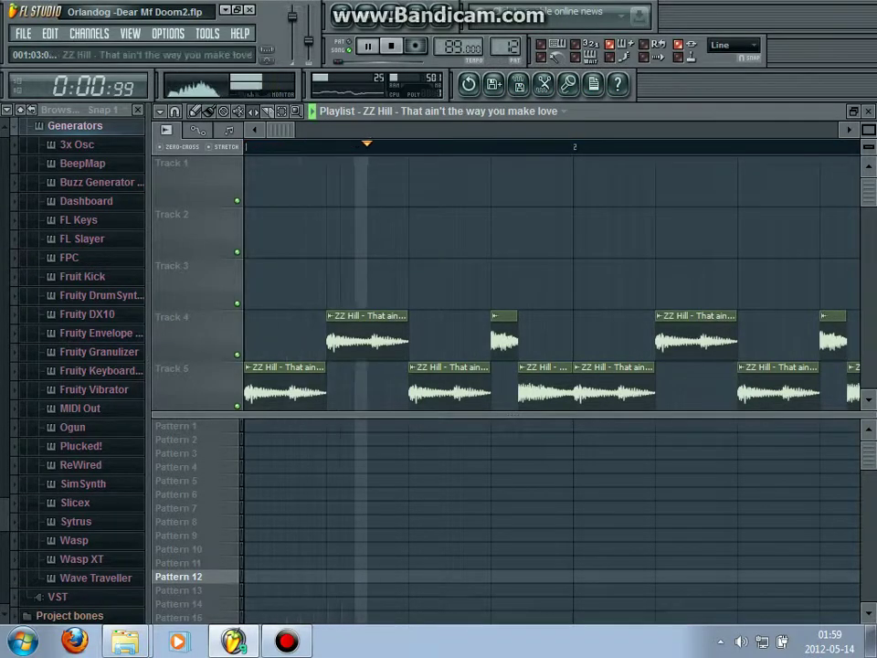
Open the channel settings of the Track 8 clip at bar 5 and switch its mixer track to 6
double_click(442, 388)
drag(280, 130, 346, 130)
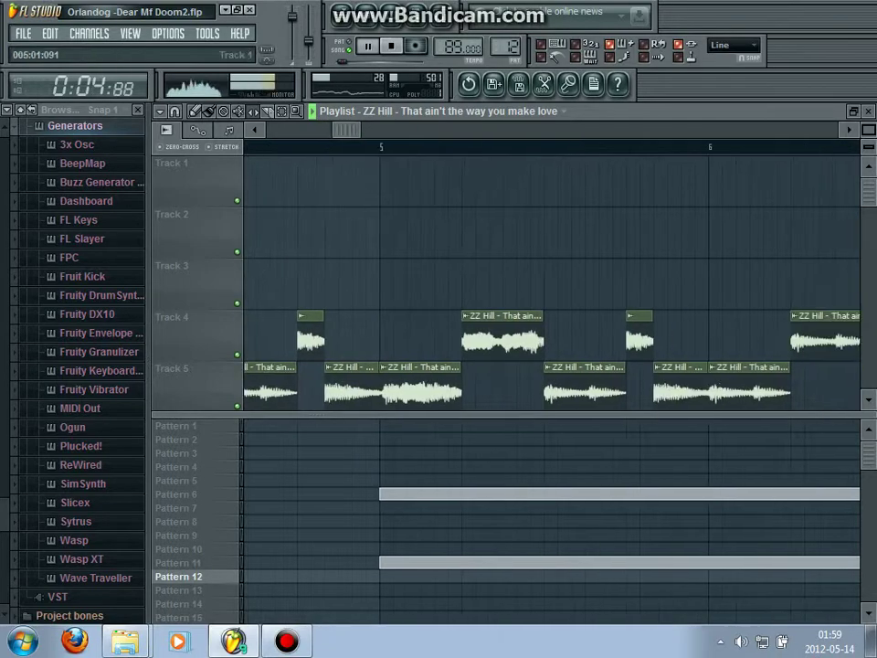
scroll(411, 375, down, 6)
key(space)
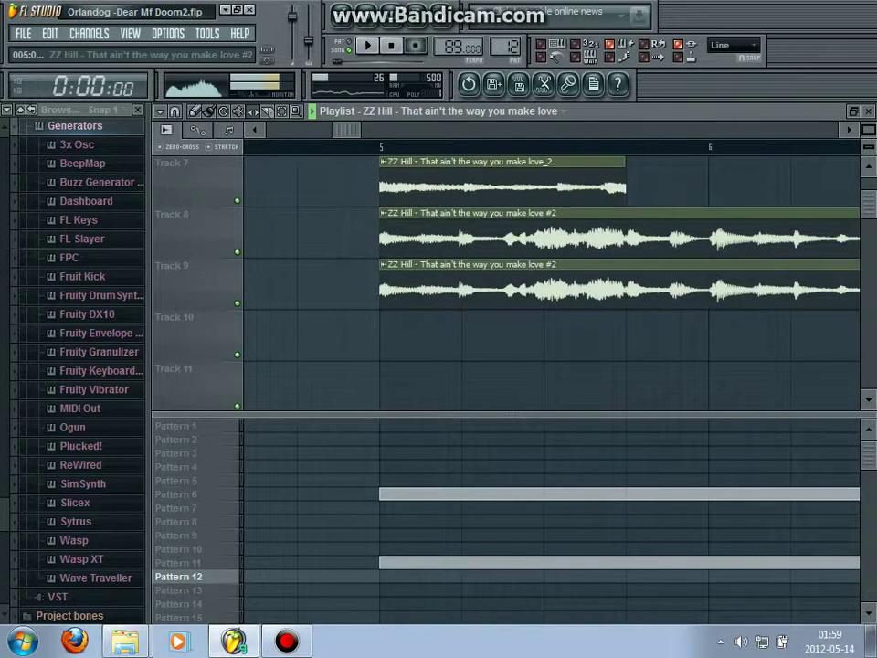
double_click(398, 238)
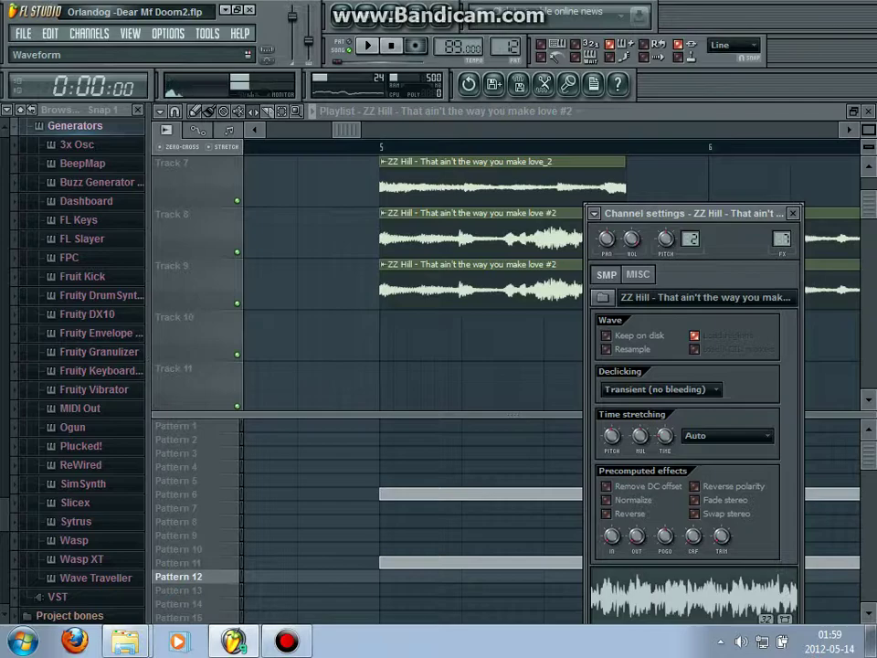
key(space)
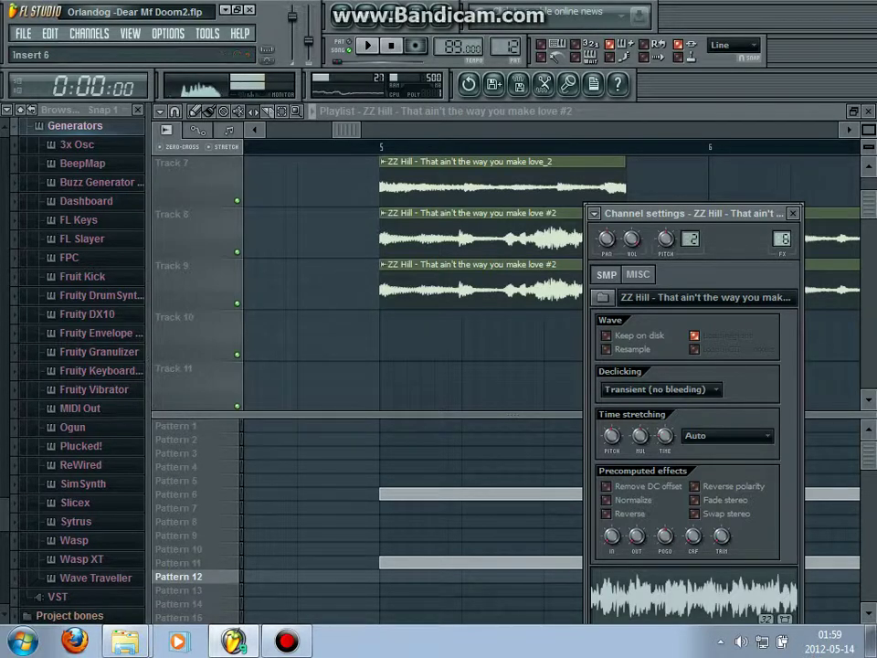
Open the mixer on Insert 6 and examine the band curve of its EQUO effect
key(F9)
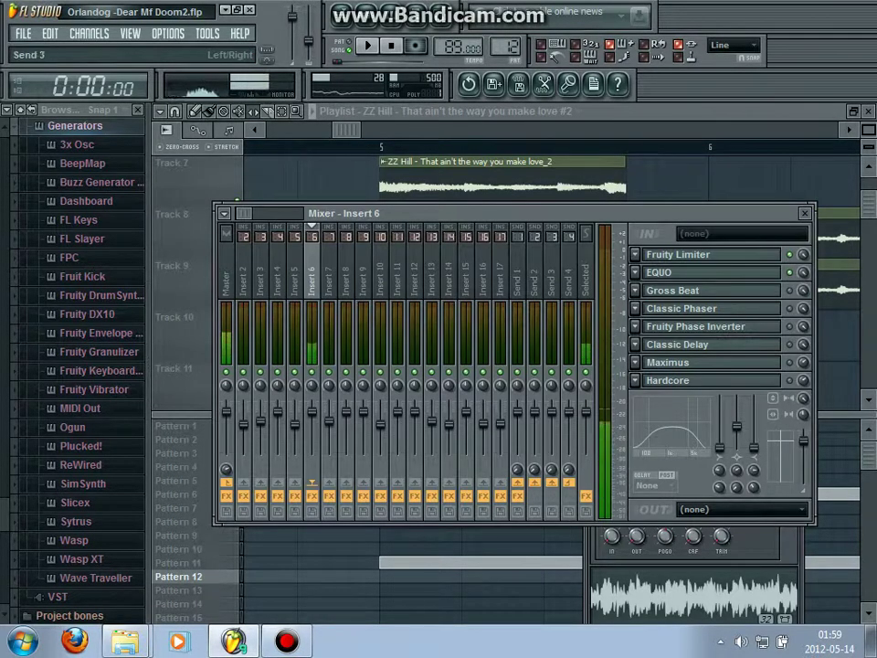
click(671, 273)
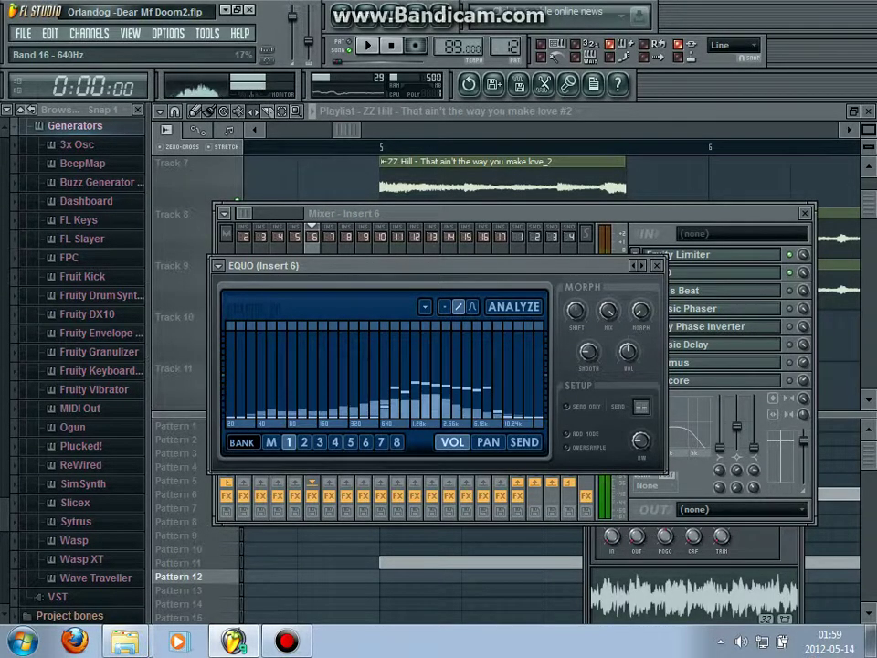
click(656, 265)
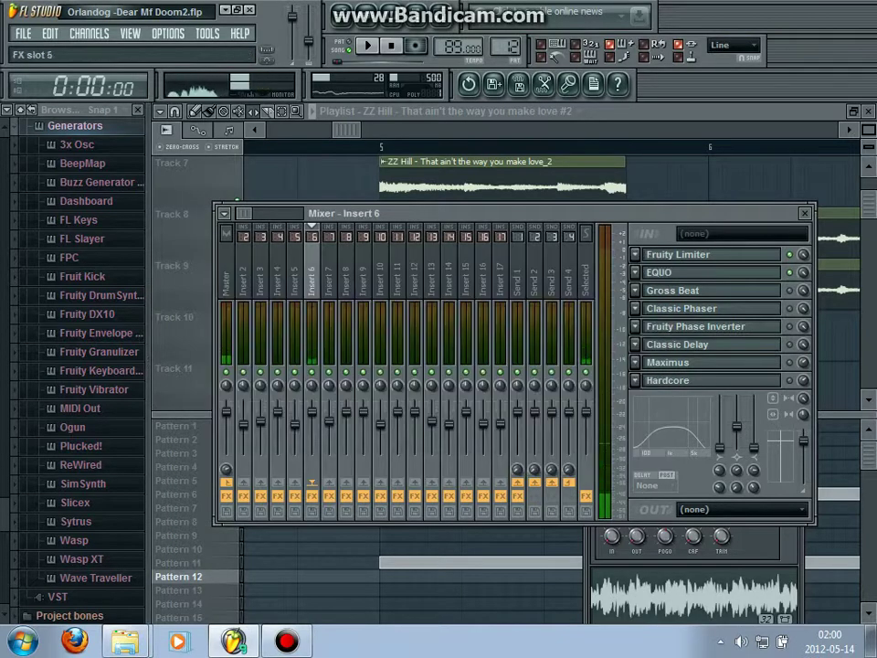
Examine the Maximus settings on Insert 7, close the mixer, and return the Track 8 clip's channel to mixer track 7
click(329, 274)
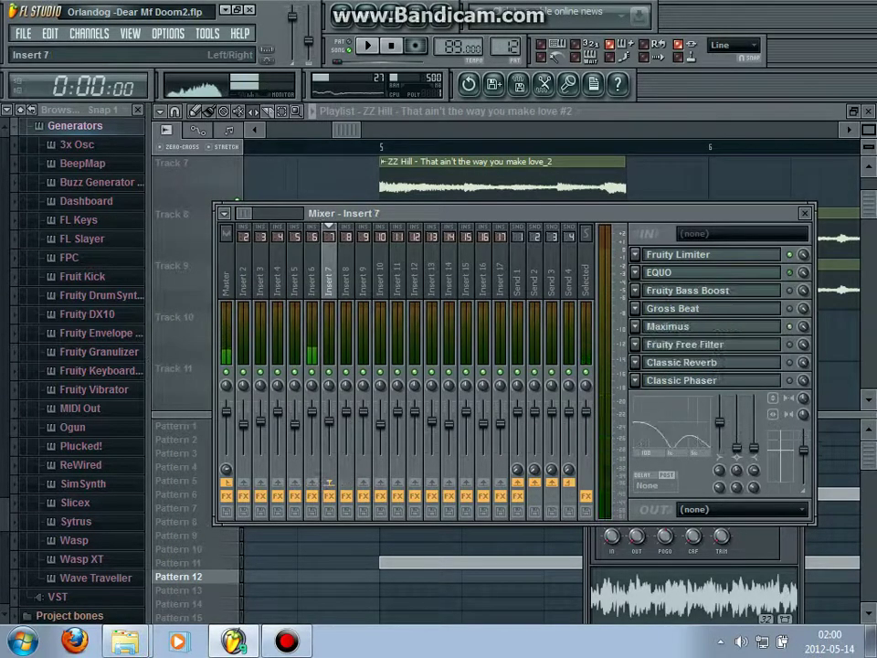
click(686, 326)
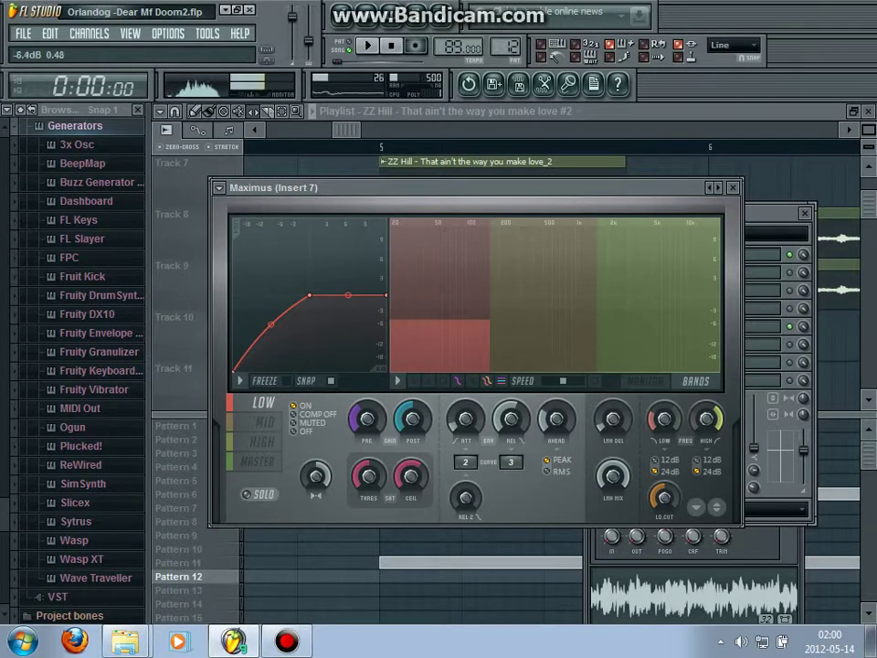
click(733, 187)
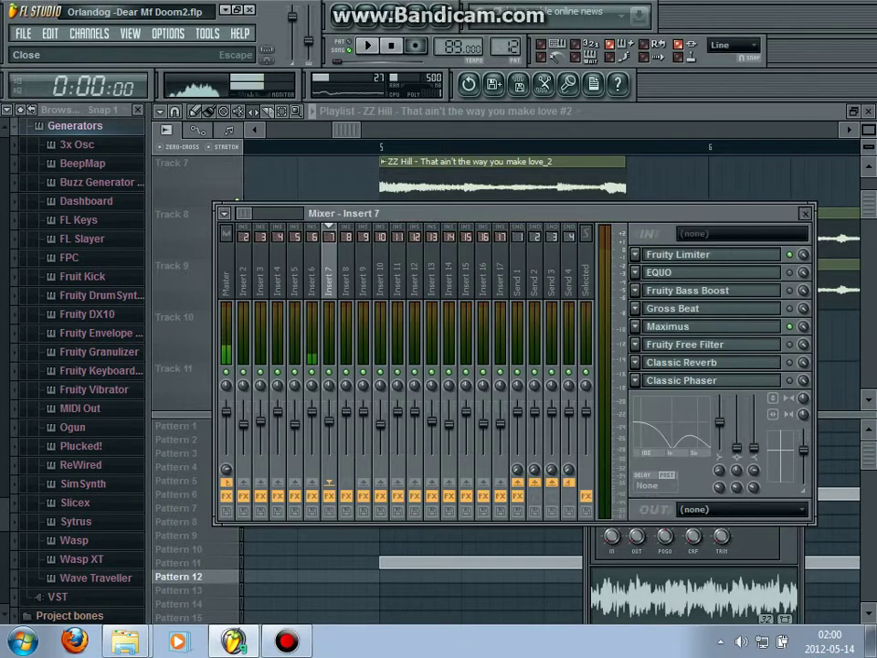
click(805, 213)
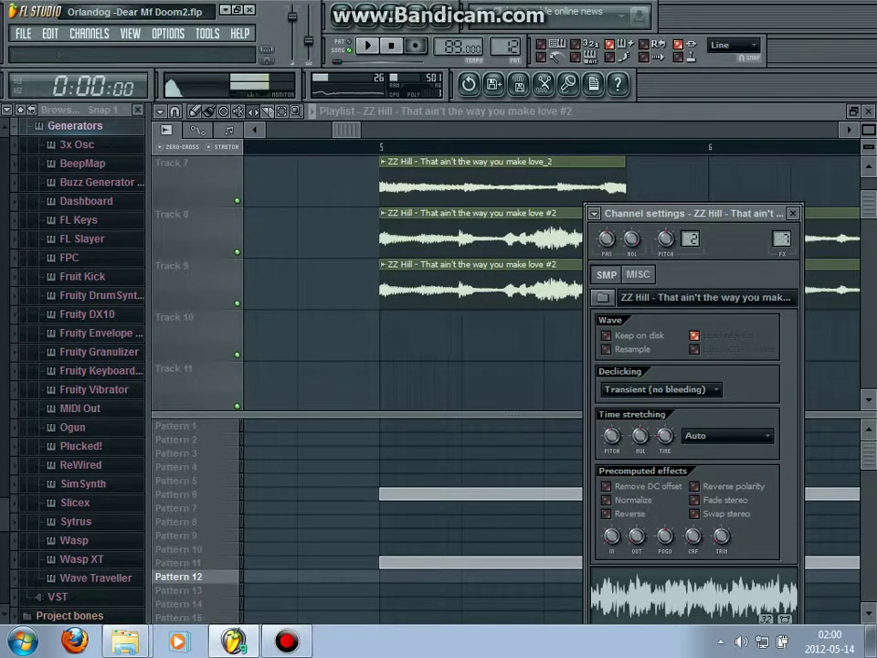
click(442, 16)
click(442, 15)
click(347, 130)
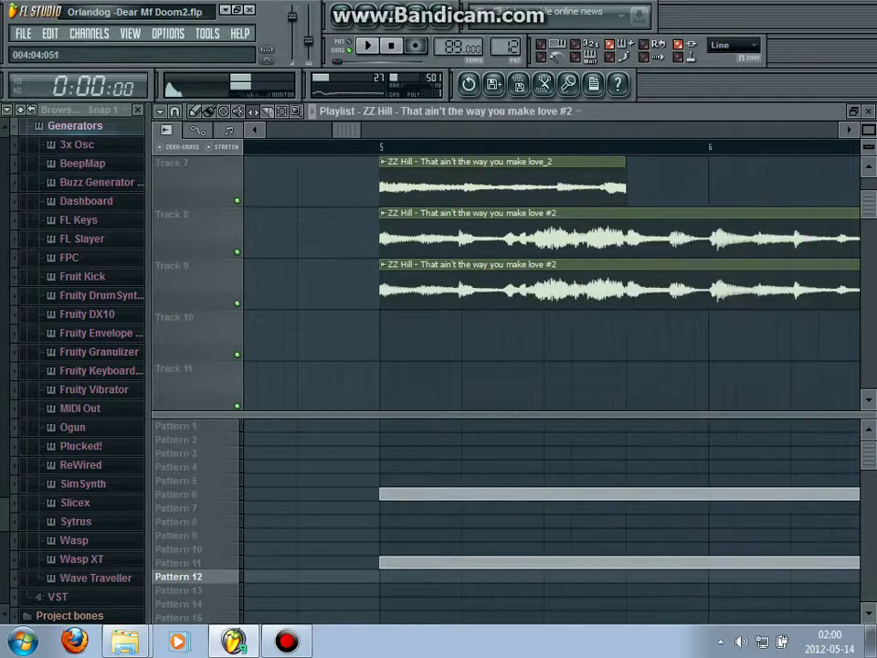
Check the mixer routing in the channel settings of the Track 7 clip at bar 5 during playback
scroll(548, 274, up, 3)
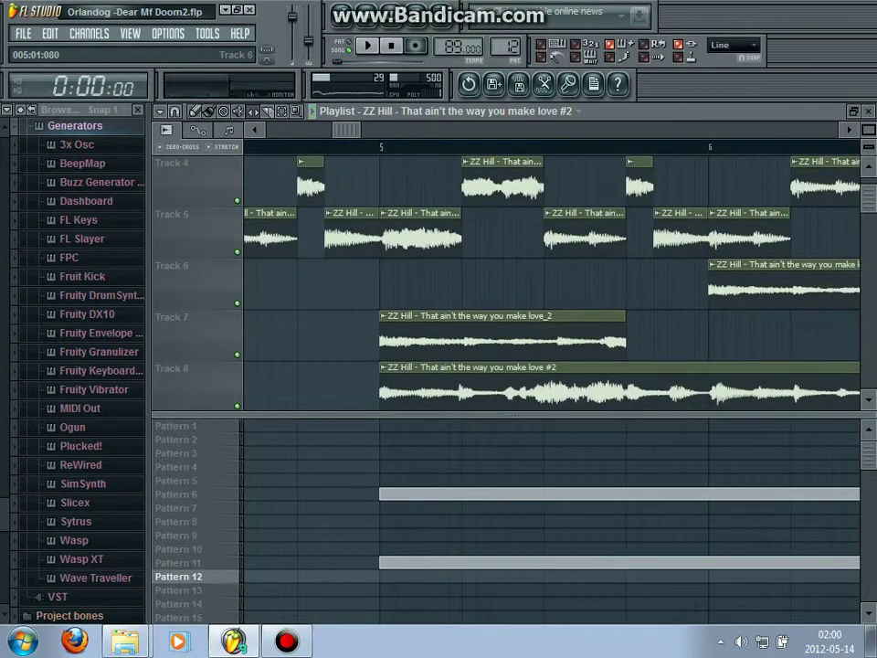
double_click(391, 331)
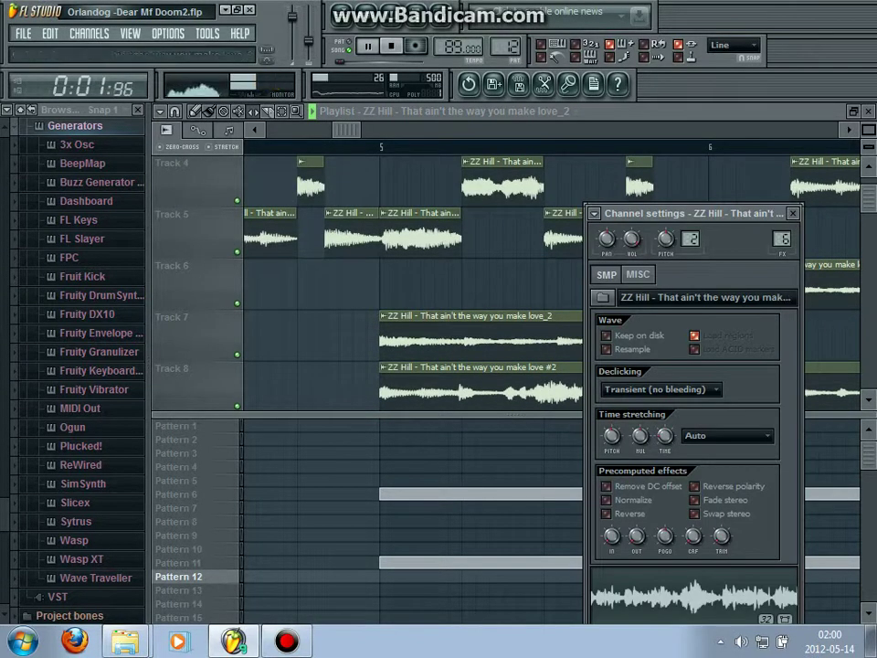
key(Escape)
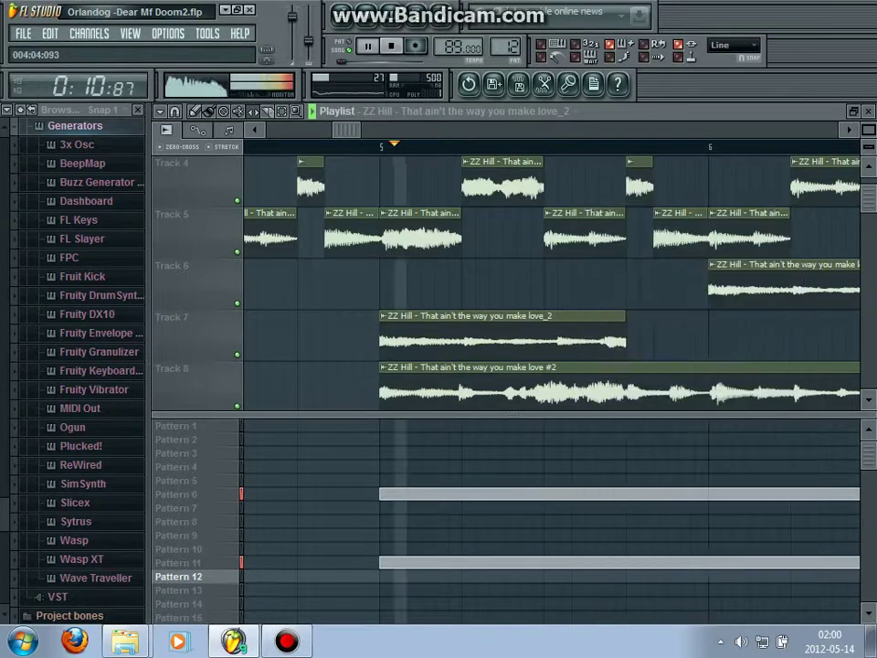
Compare the Track 7 clip's sound with no mixer track assigned and with mixer track 6 during playback
key(space)
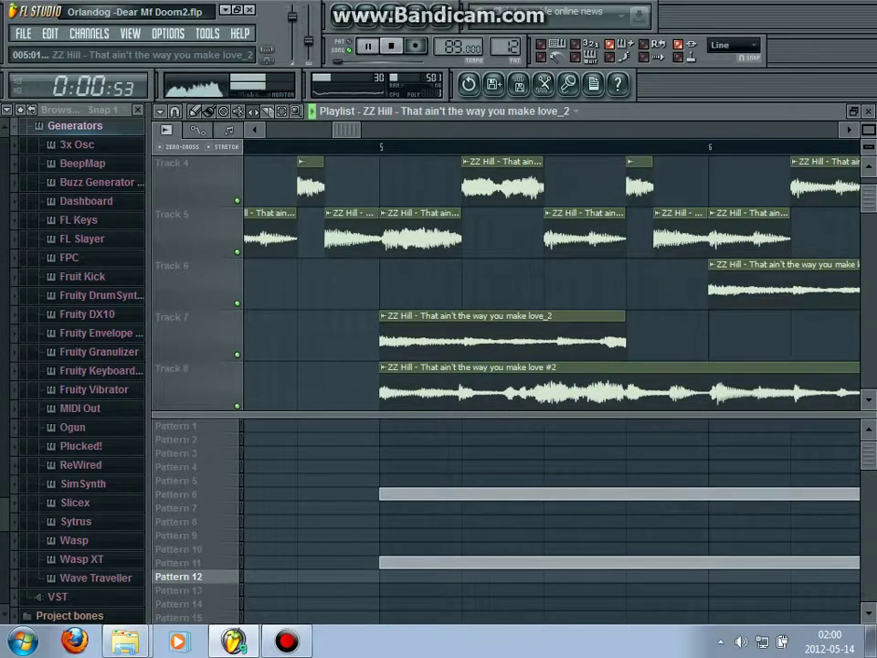
double_click(391, 333)
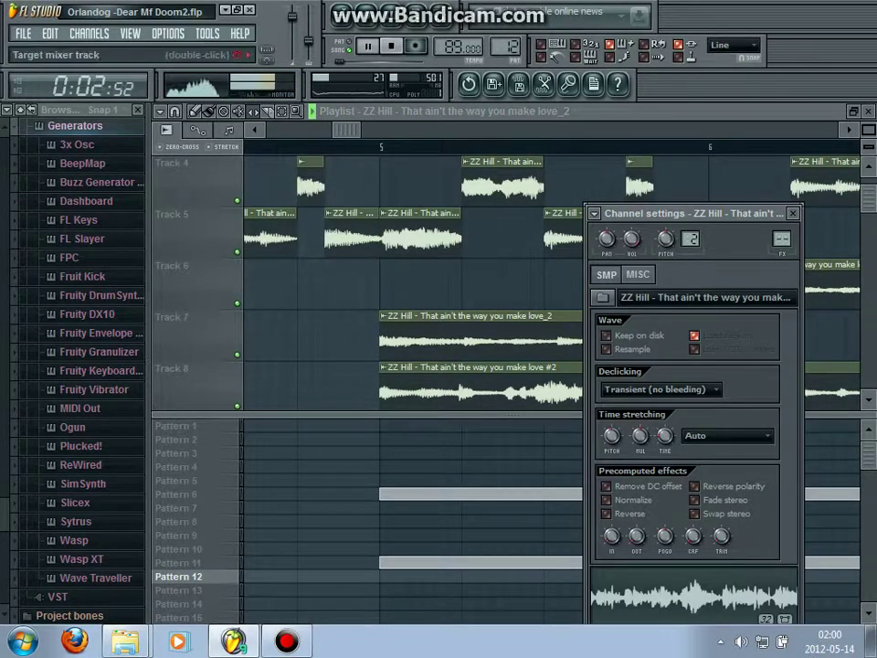
drag(868, 130, 868, 145)
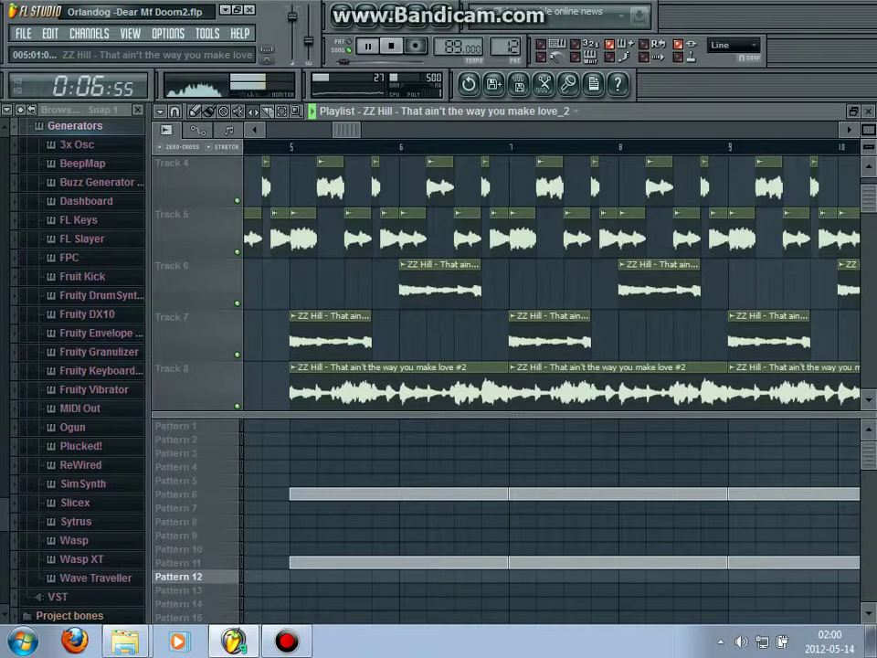
double_click(306, 338)
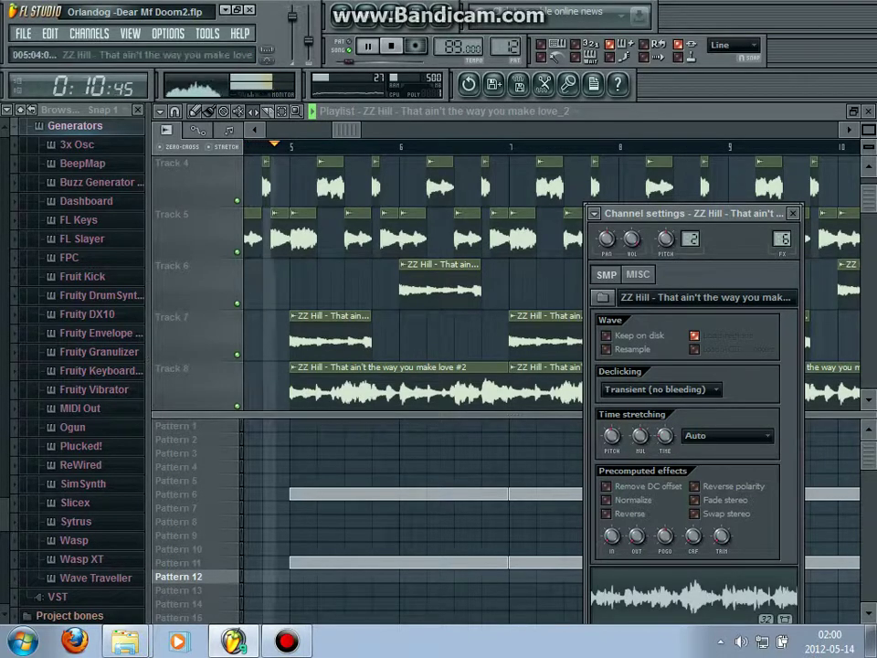
Delete the chopped clips on the first two beats of bars 5 and 6 on Tracks 4 and 5, and place a clip at bar 5 on Track 6
right_click(310, 237)
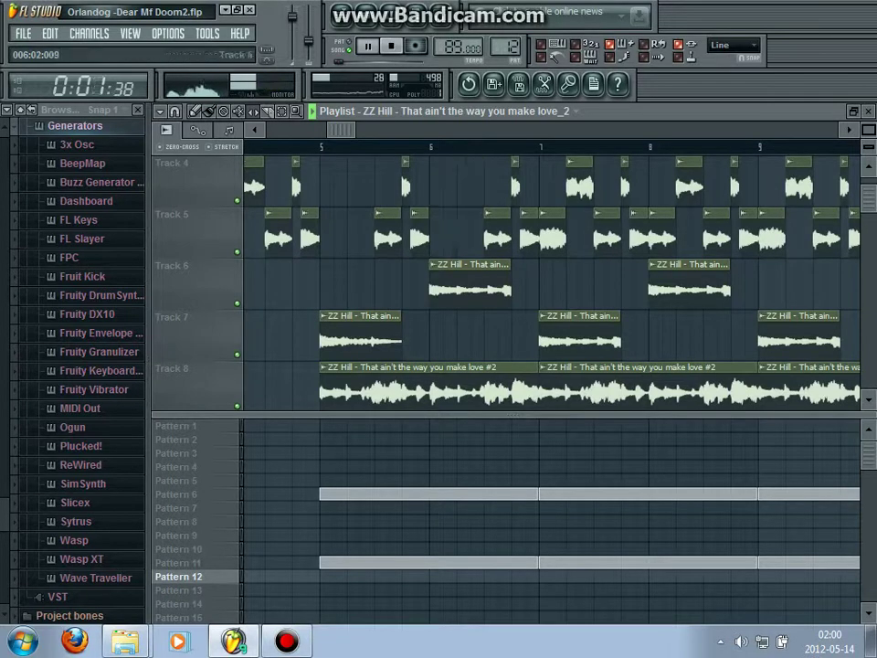
click(325, 285)
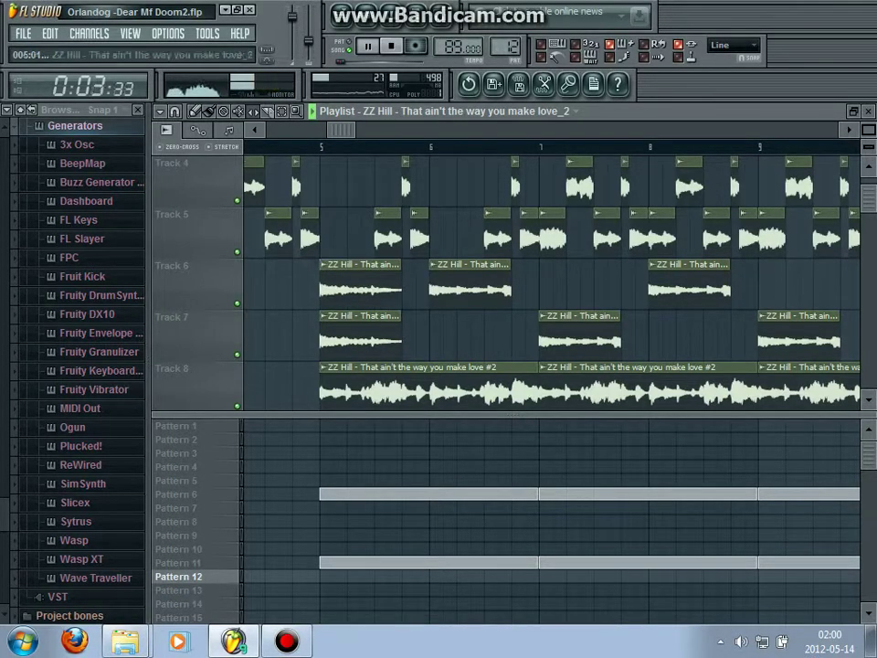
Try mixer tracks 11 and 12 for the channel of the bar 5 clip on Track 6, playing from bar 5
double_click(324, 285)
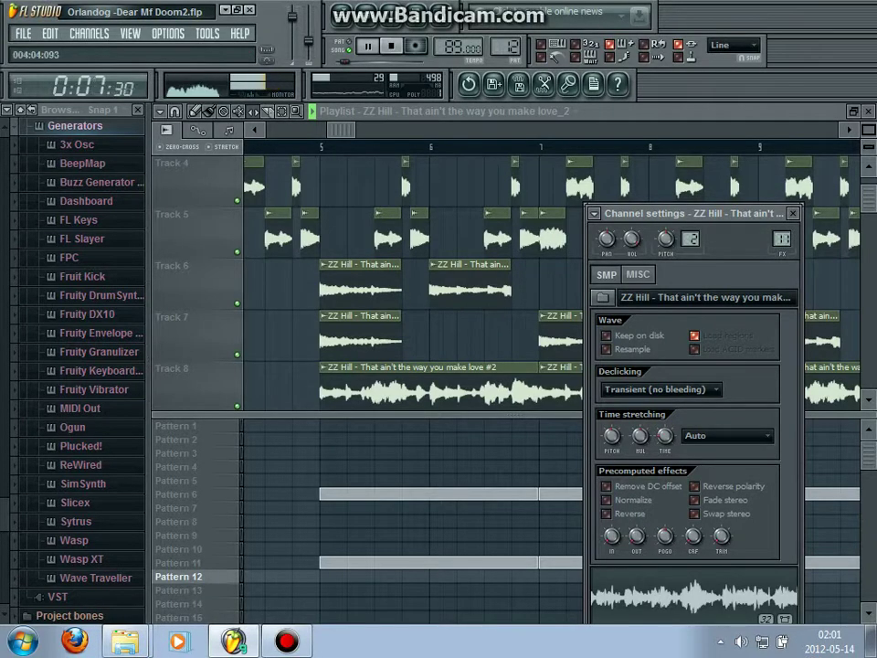
click(319, 146)
double_click(326, 283)
key(space)
key(space)
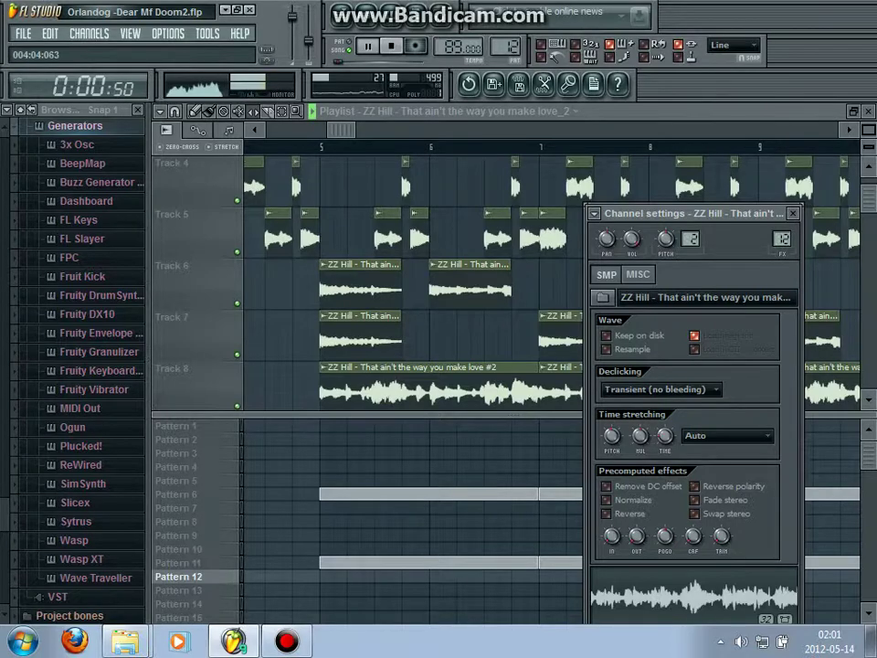
Set the mixer track of the Track 6 clip's channel to 14 and play the song from bar 5
click(320, 146)
double_click(327, 285)
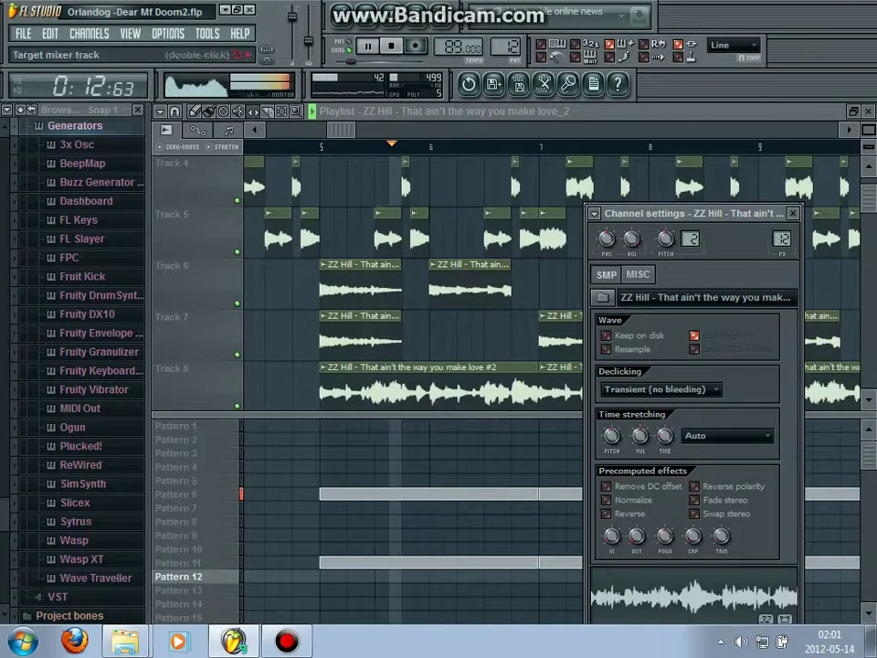
key(space)
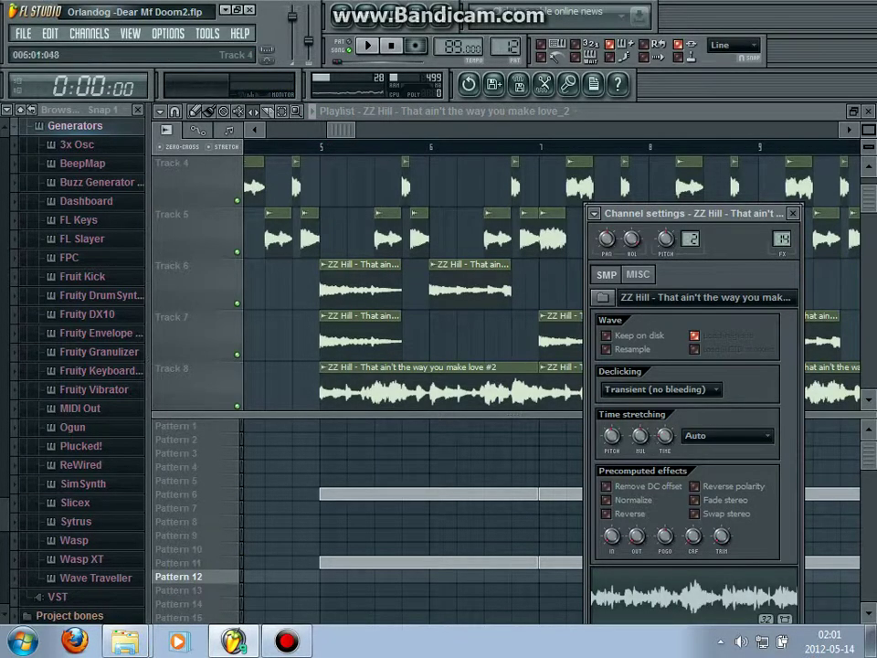
key(space)
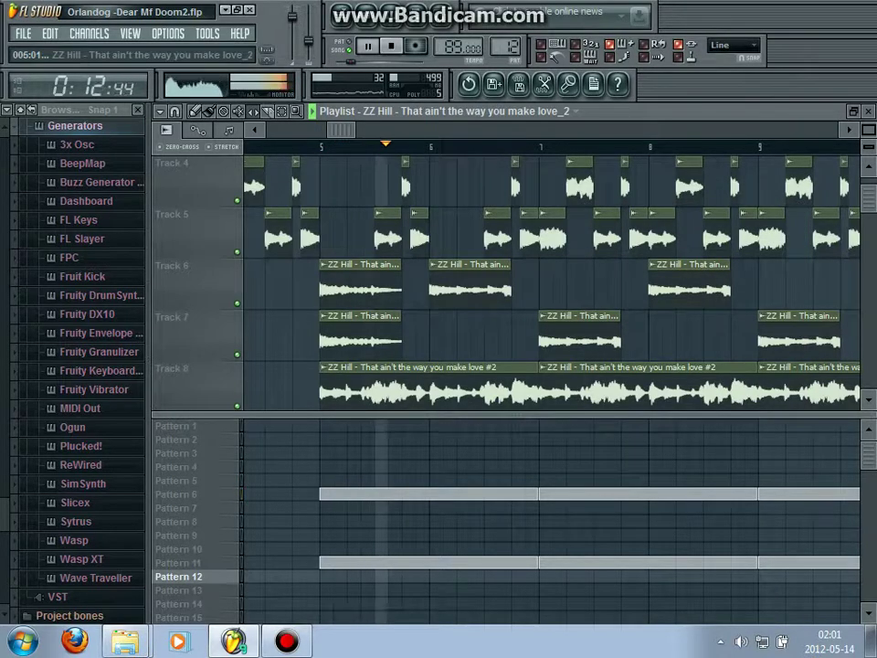
Remove the Track 7 clip at bar 5, replace the Track 6 clip there with a different sample slice, and play from bar 5
right_click(333, 288)
right_click(333, 288)
right_click(333, 289)
right_click(334, 340)
click(316, 146)
key(space)
key(space)
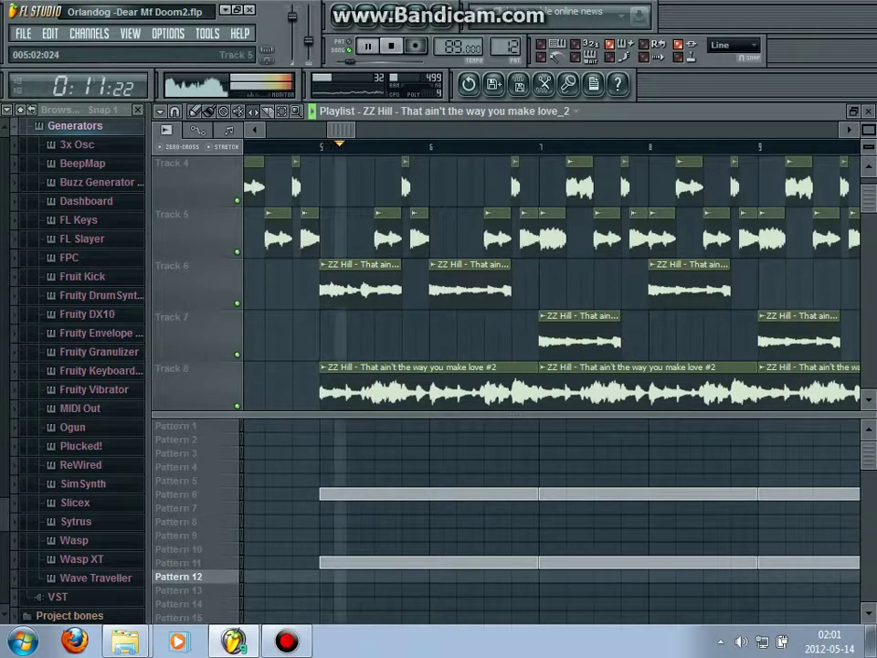
Try different parts of the sample inside the Track 6 clip at bar 5 by slipping its audio, replaying around bar 5
key(space)
key(space)
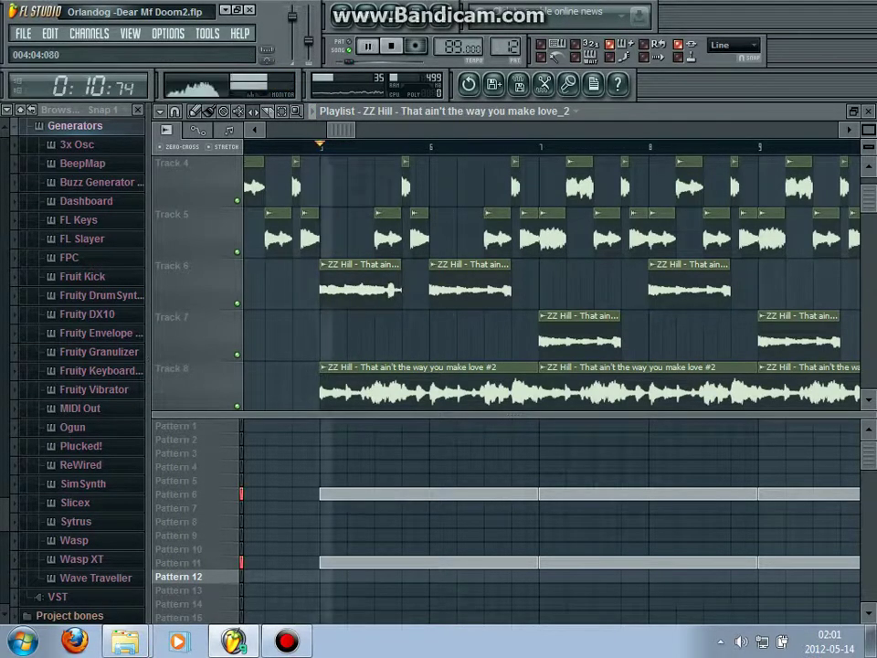
key(space)
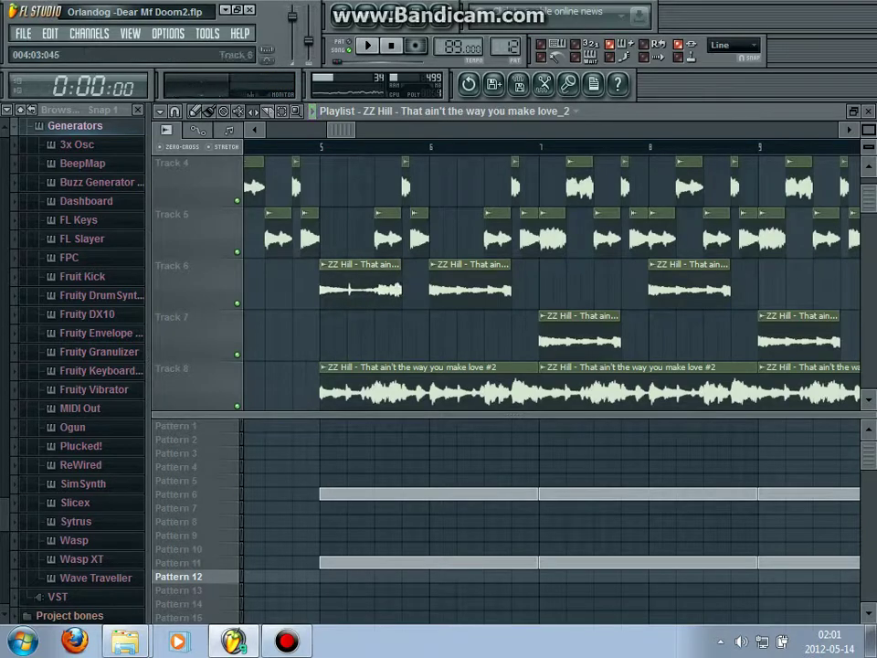
key(space)
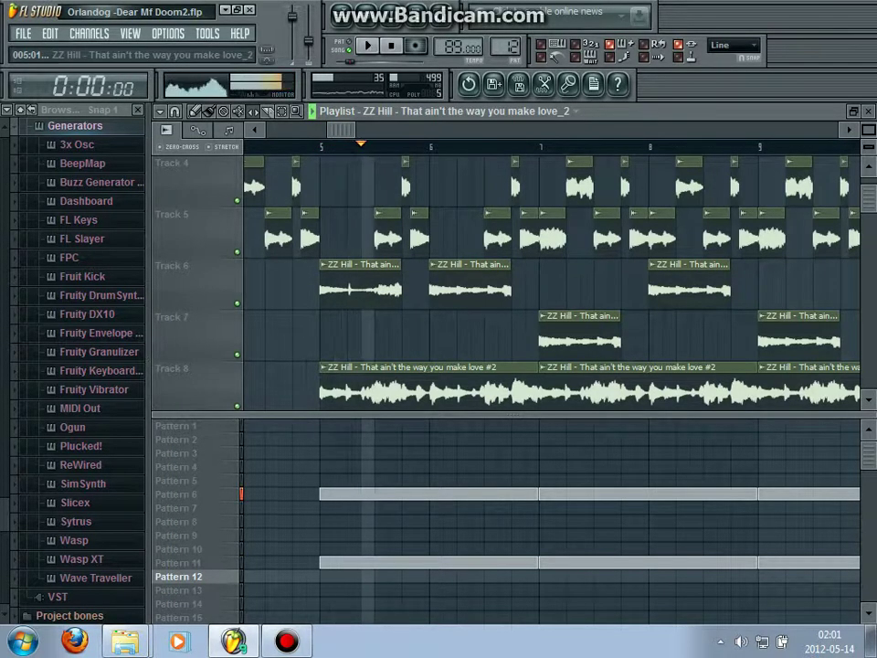
key(space)
key(space)
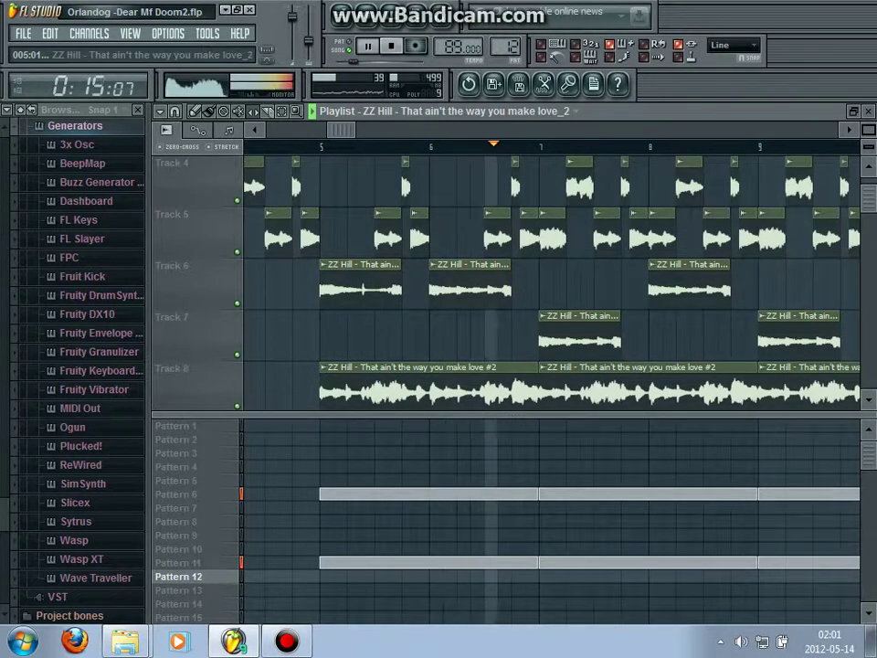
key(space)
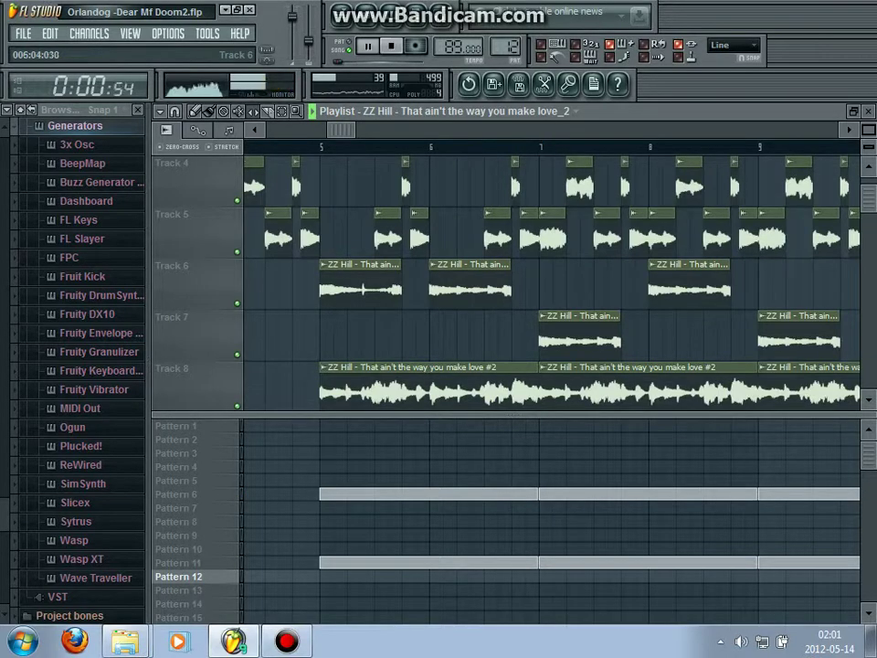
Check the channel settings of the Track 6 clip at bar 5, and try slipping its audio to another section during playback
double_click(335, 286)
key(space)
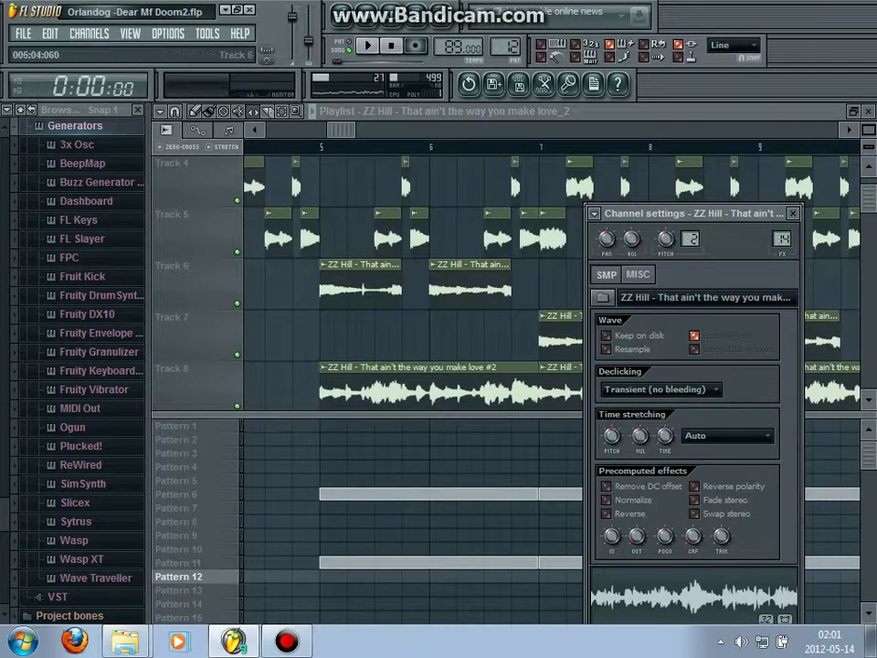
key(space)
click(307, 147)
key(space)
drag(345, 290, 322, 290)
key(space)
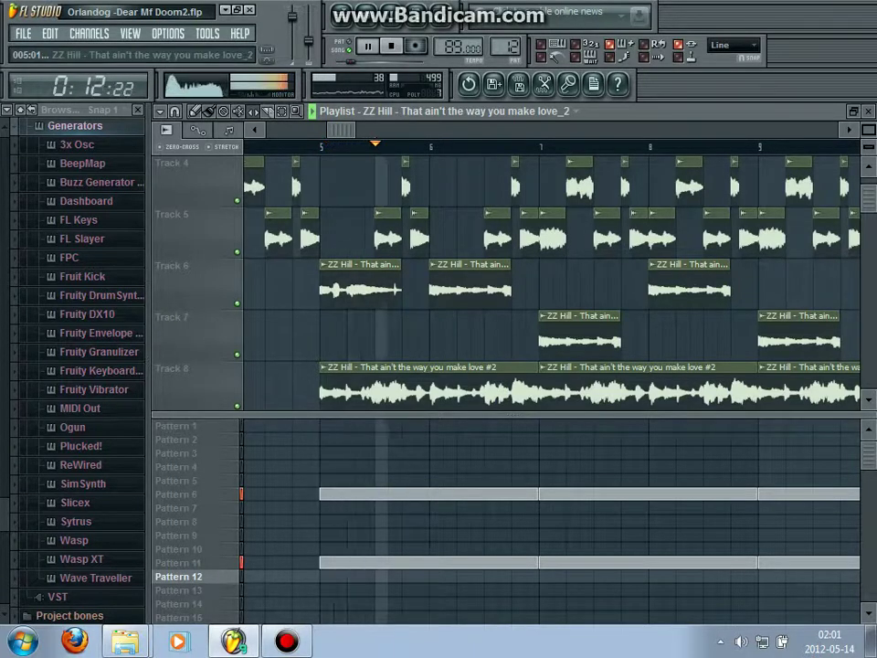
key(space)
key(space)
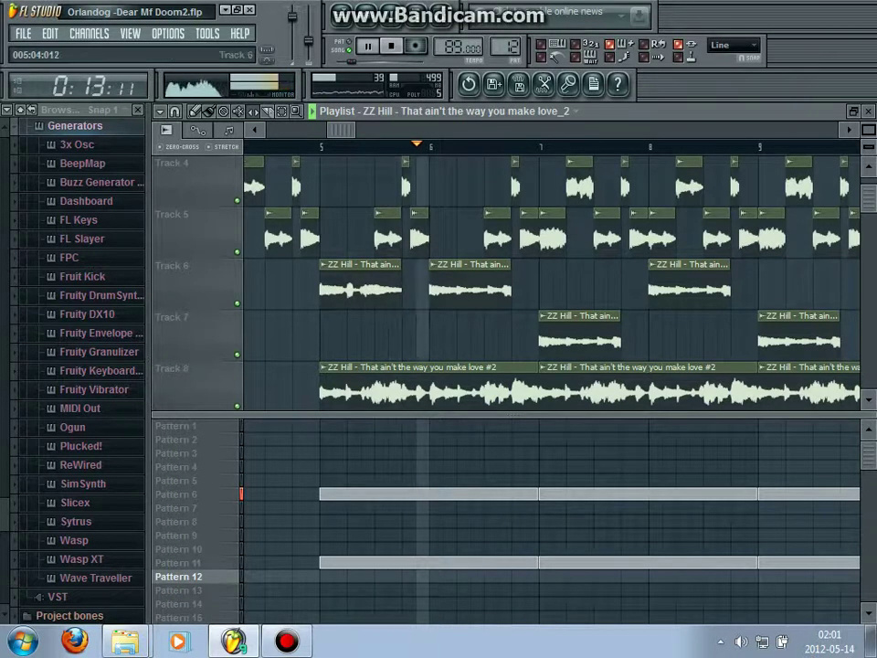
Try extending the Track 6 clip at bar 5 up to bar 6 and play it
key(space)
key(space)
drag(400, 290, 420, 289)
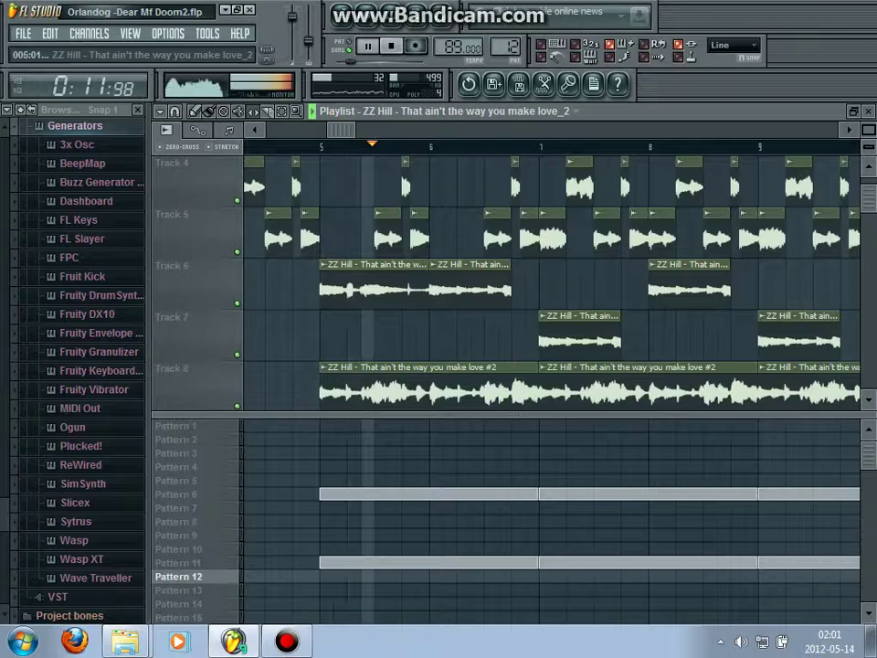
key(space)
key(space)
Slip the audio inside the Track 6 clip at bar 5 and shorten the clip to one beat
double_click(343, 279)
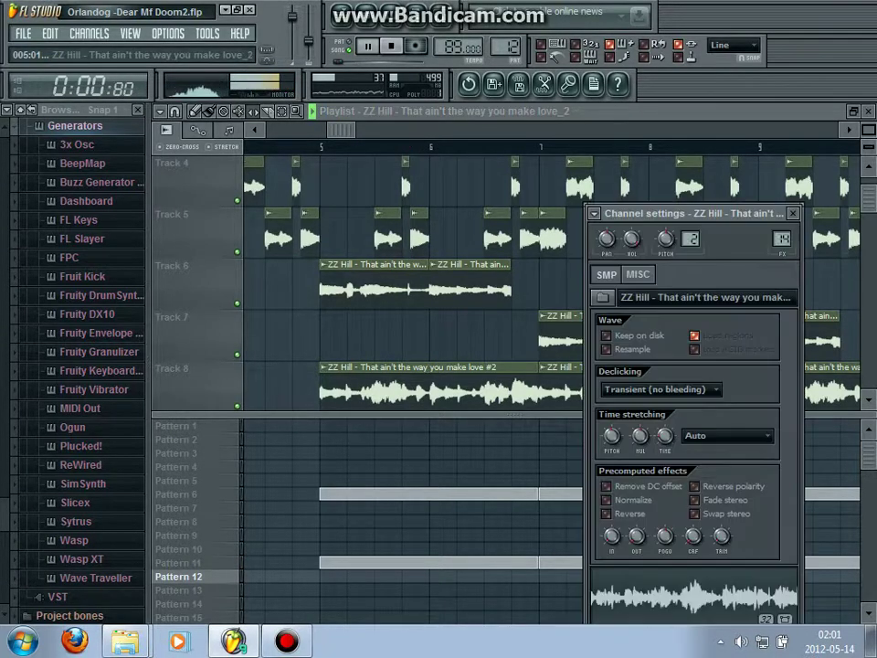
drag(327, 283, 199, 283)
click(377, 147)
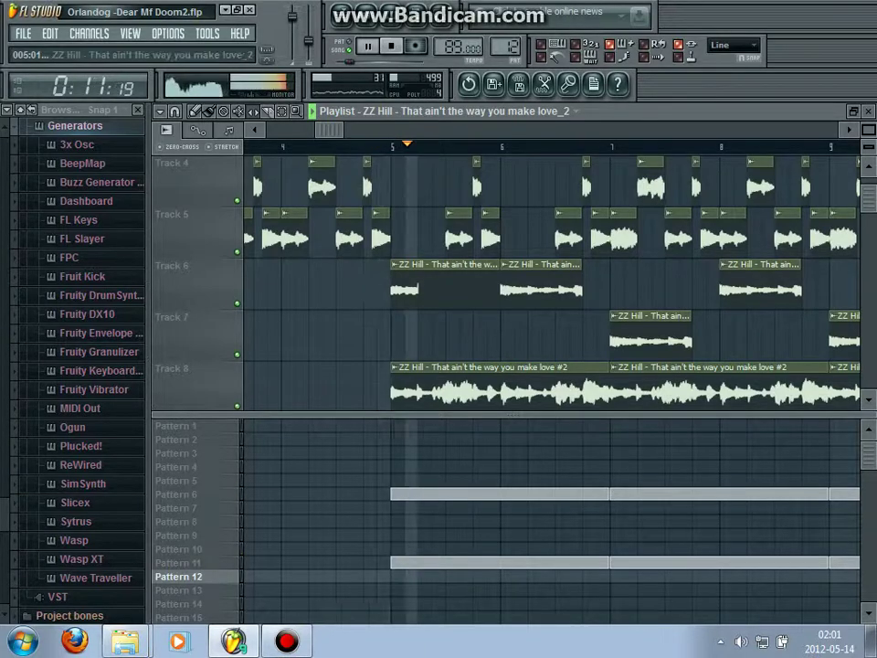
key(space)
key(space)
drag(499, 286, 417, 287)
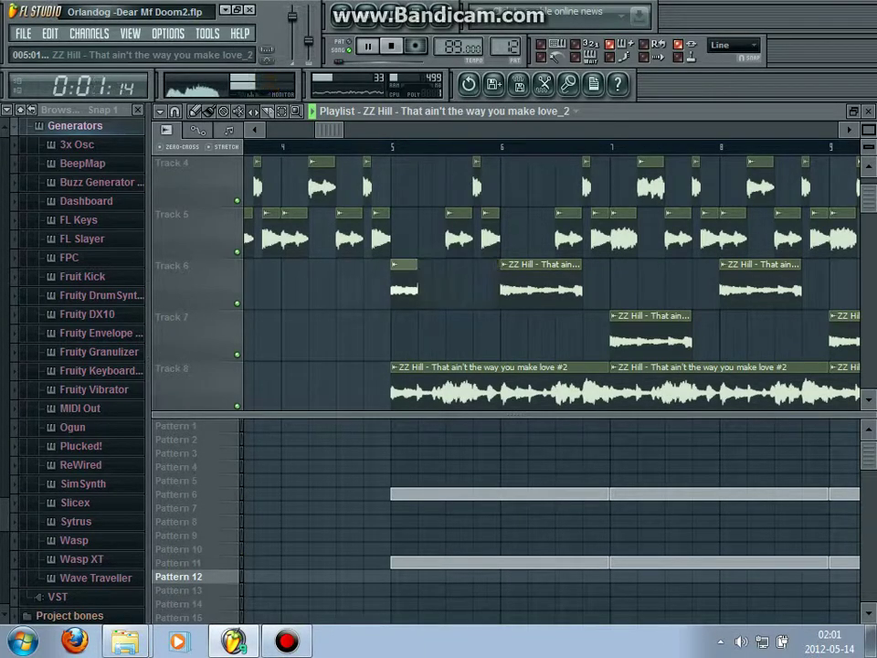
Place a one-beat ZZ Hill clip on the second beat of bar 5 on Track 7 and play from just before bar 5
click(427, 338)
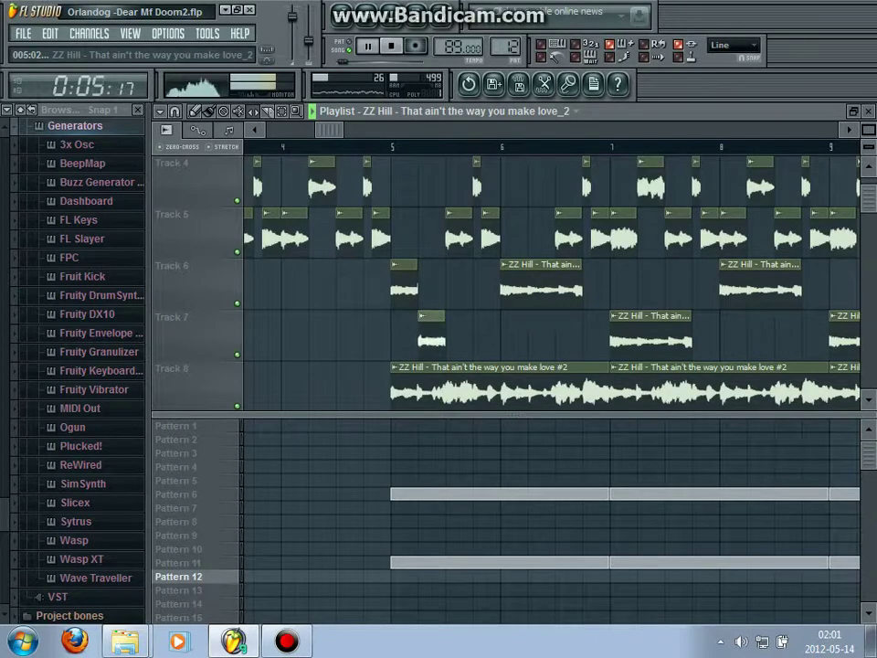
click(367, 146)
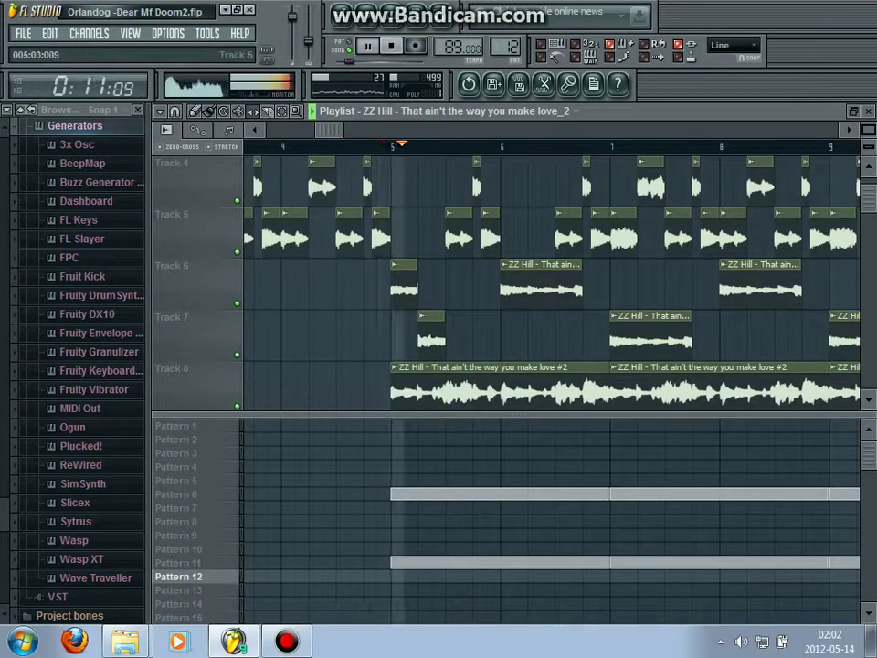
key(space)
key(space)
Undo the trim of the Track 7 clip in bar 5, slip its audio to a different section, and play from bar 5
mouse_move(443, 339)
mouse_down()
mouse_move(458, 340)
mouse_move(440, 339)
mouse_up()
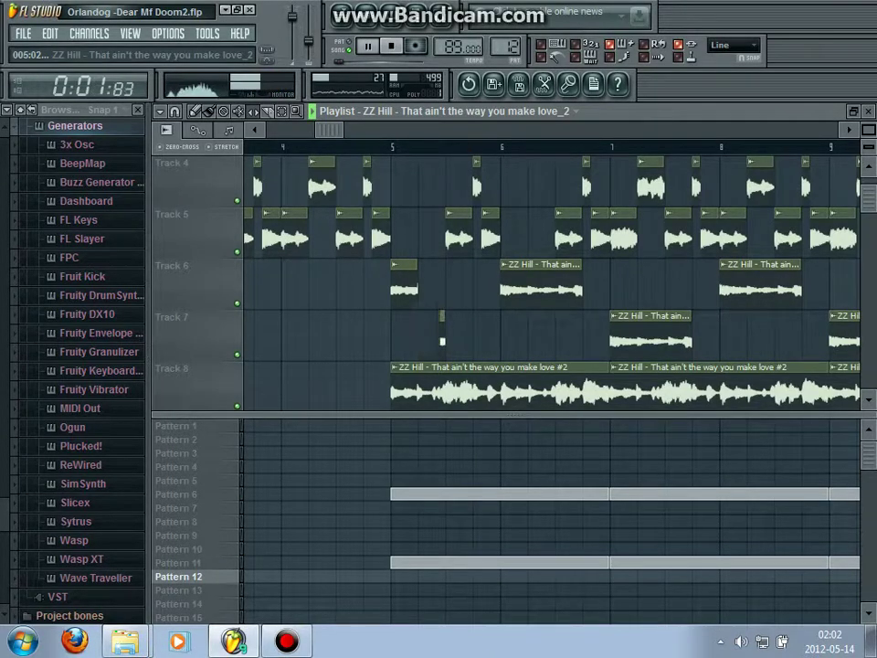
key(ctrl+z)
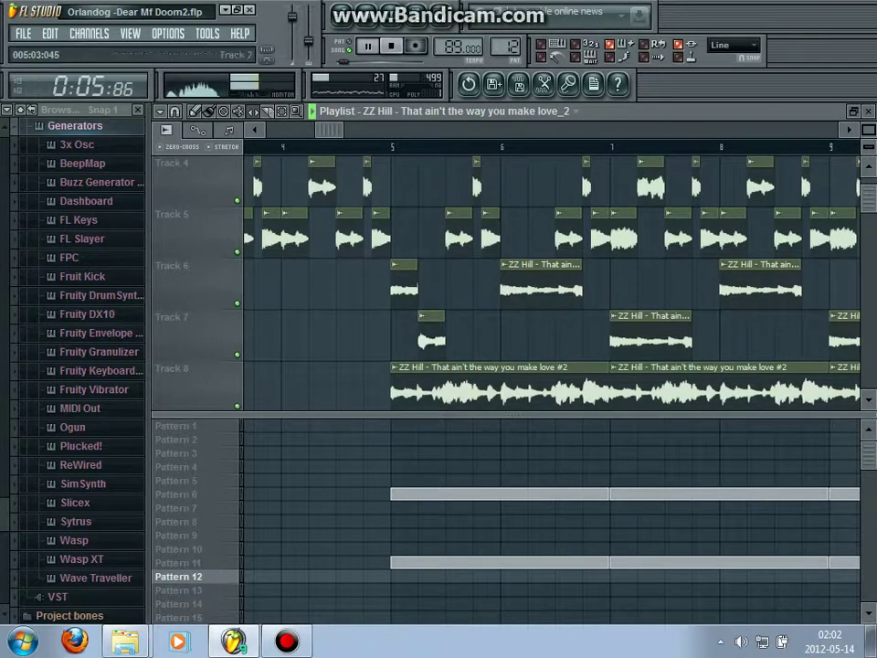
click(389, 146)
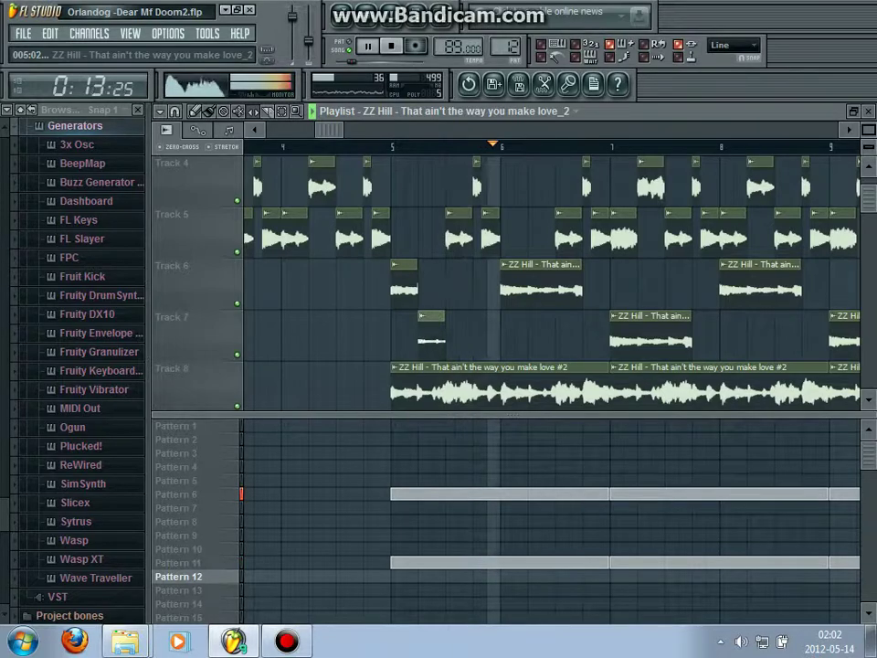
click(389, 146)
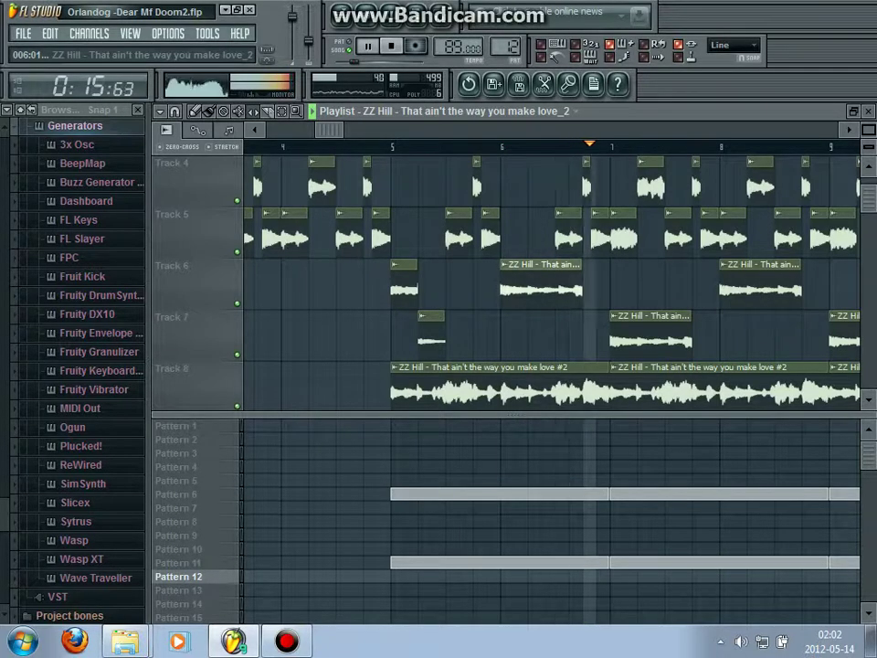
Shorten the Track 6 clip at bar 6 to two beats and delete the clips on Tracks 6 and 7 from bar 7 to bar 10
drag(581, 290, 558, 289)
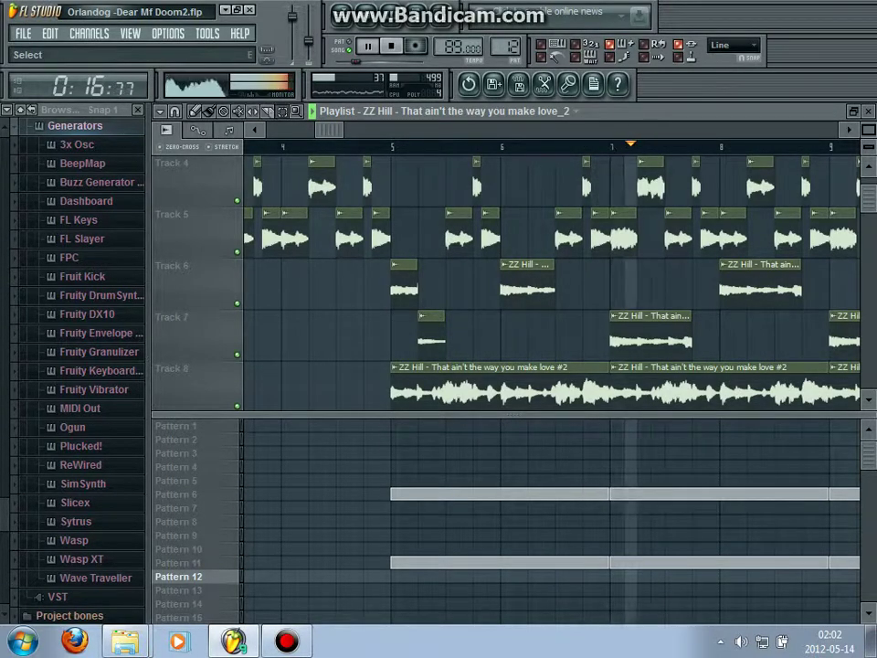
key(space)
drag(328, 129, 351, 130)
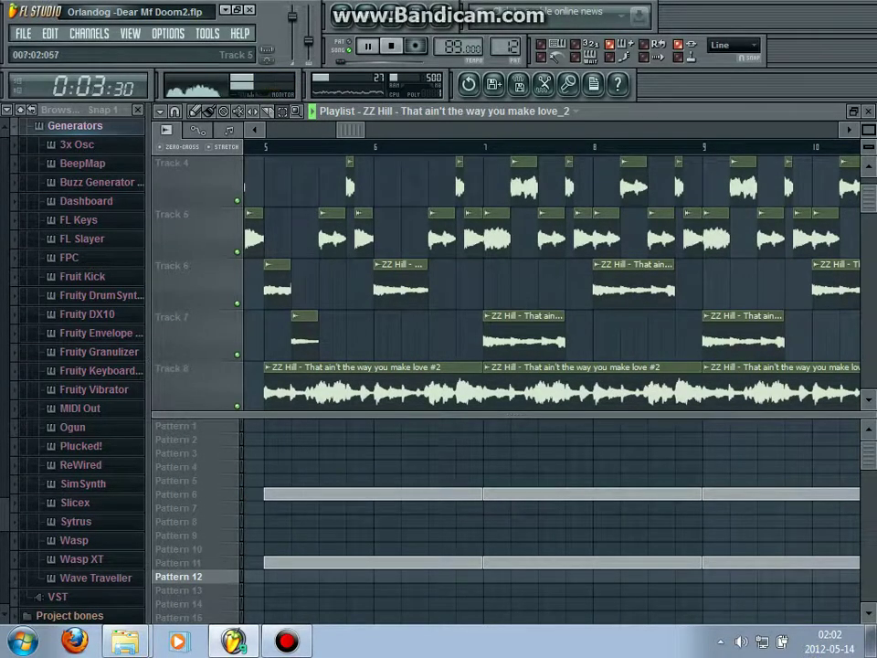
drag(528, 340, 533, 186)
drag(506, 343, 822, 274)
key(Delete)
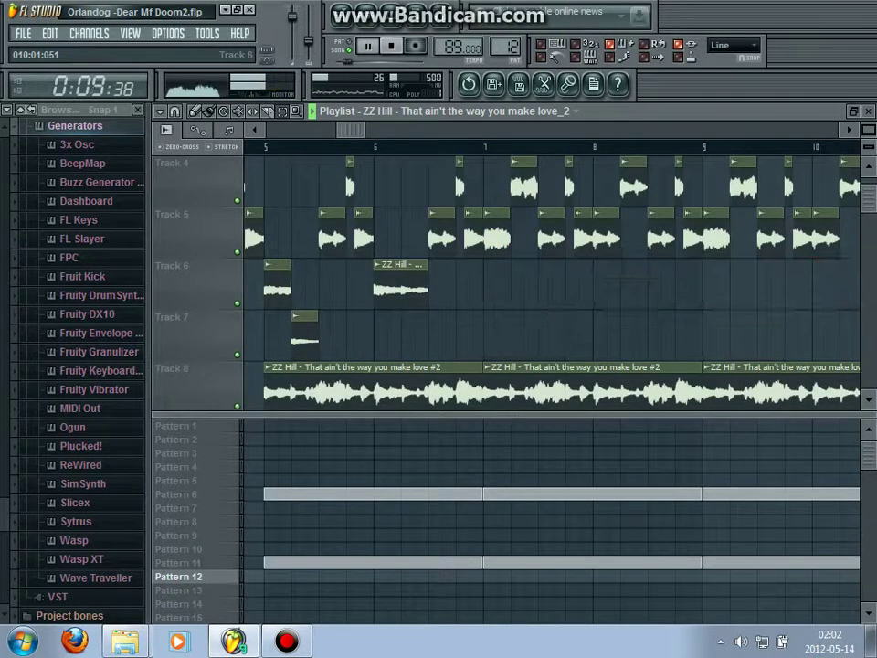
Duplicate the bar 5–6 clips of Tracks 6 and 7 to bars 7 and 9, and clear the chopped clips starting bars 7, 9 and 11
drag(439, 359, 286, 260)
drag(351, 130, 397, 130)
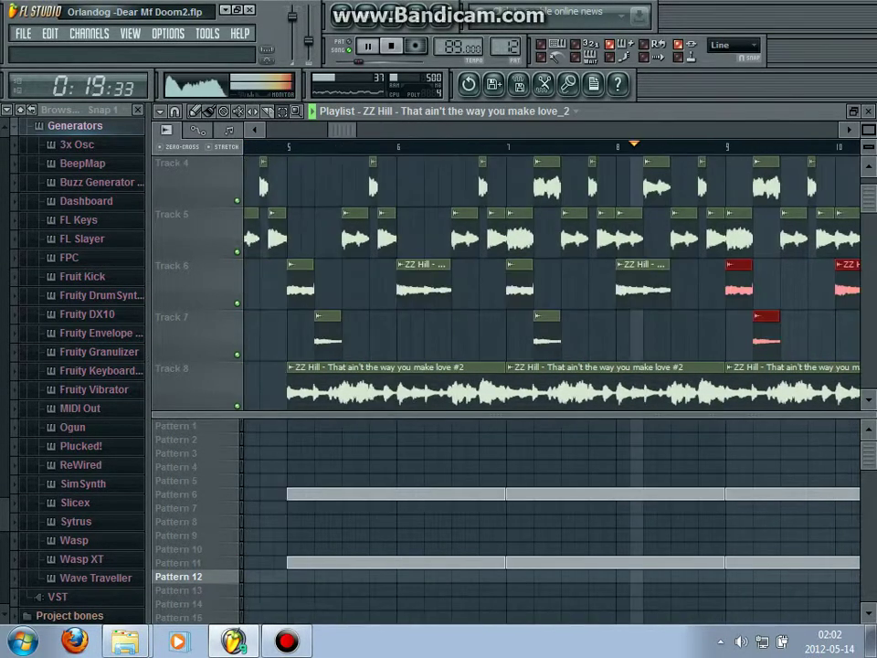
key(space)
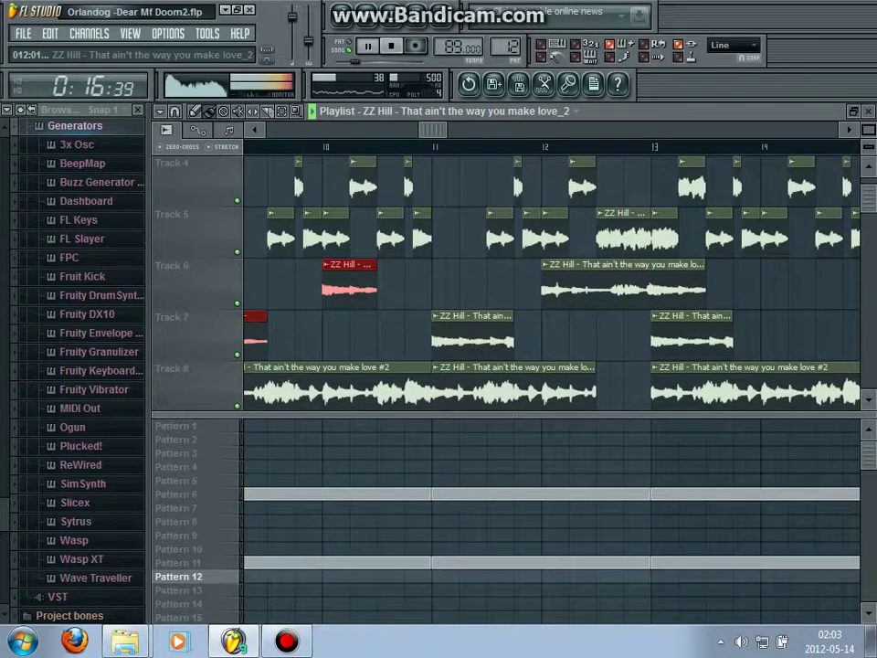
Delete the Track 6 clip at bar 12 and the Track 7 clip at bar 11, and duplicate the selected clips to bar 11
right_click(546, 287)
right_click(449, 336)
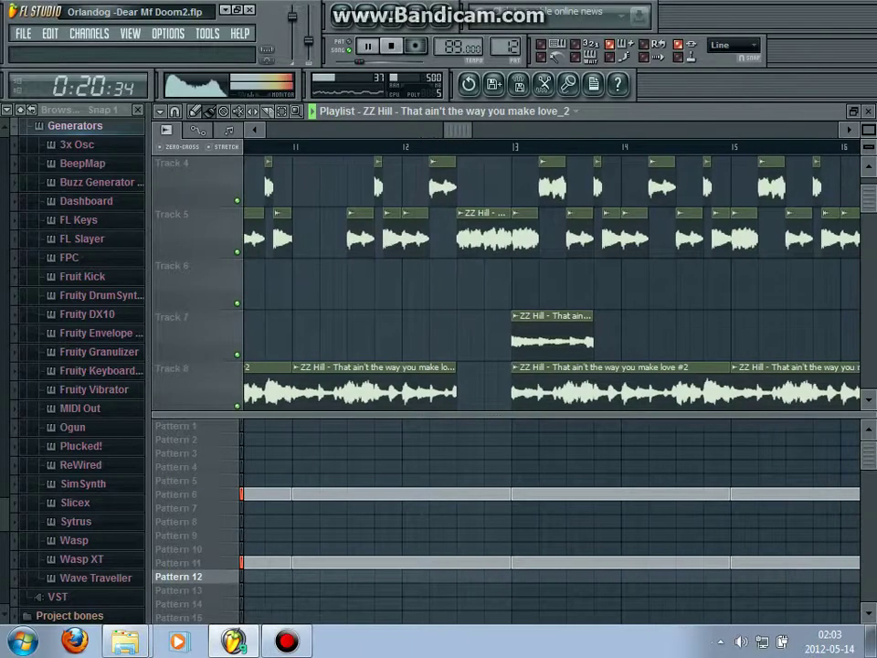
key(ctrl+b)
Set the mixer track of the channel used by the Track 6 clip at bar 6 to 6
drag(461, 130, 362, 130)
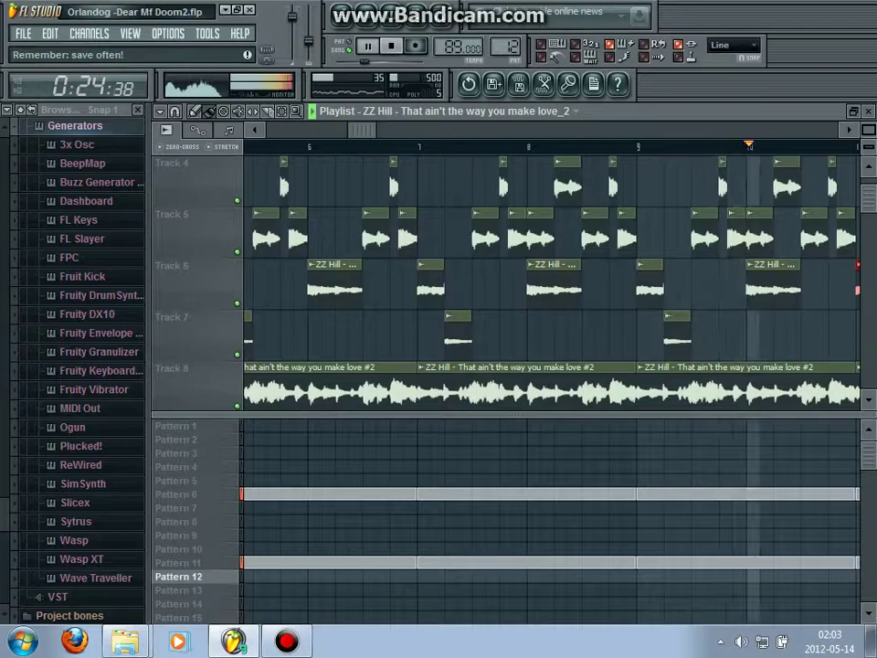
scroll(548, 274, left, 3)
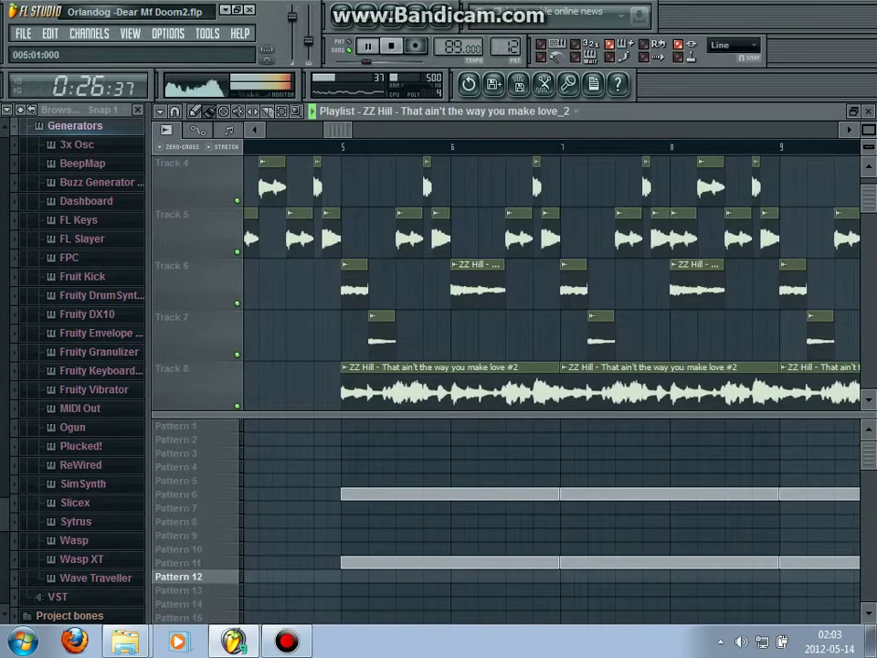
double_click(468, 279)
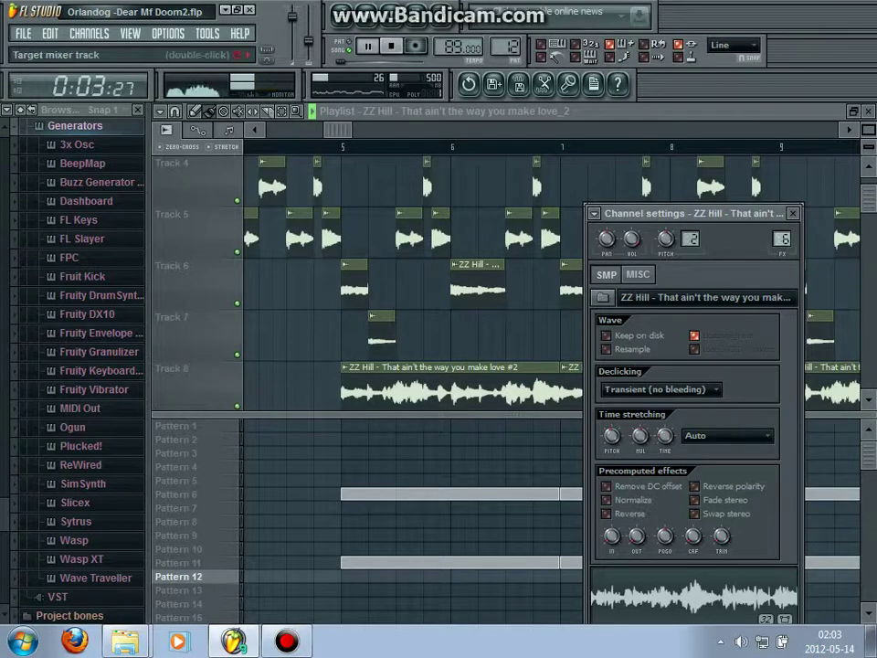
Layer the ZZ Hill clips at bars 5 and 6 by copying each one to the same position on the other of Tracks 6 and 7
click(356, 285)
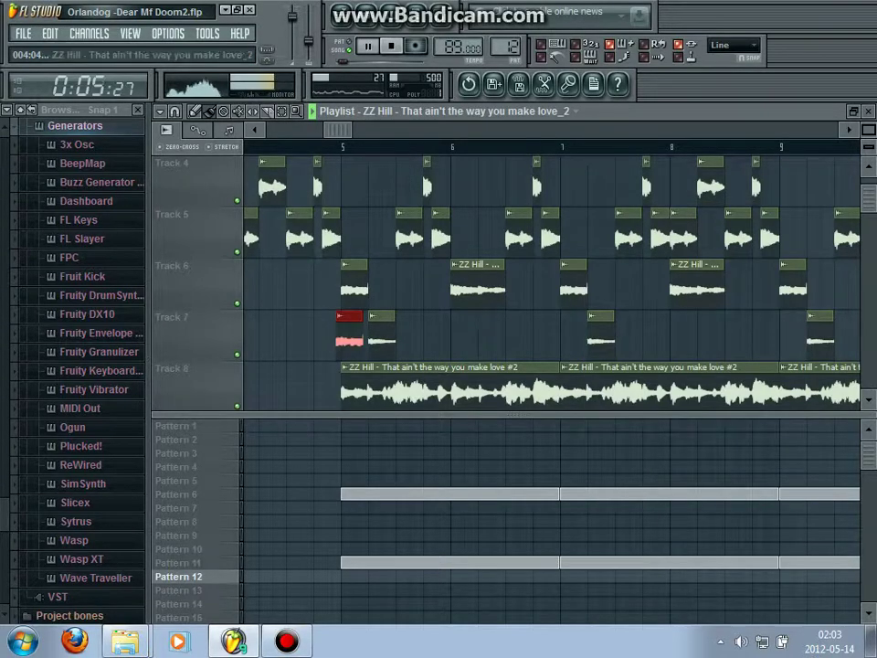
click(388, 285)
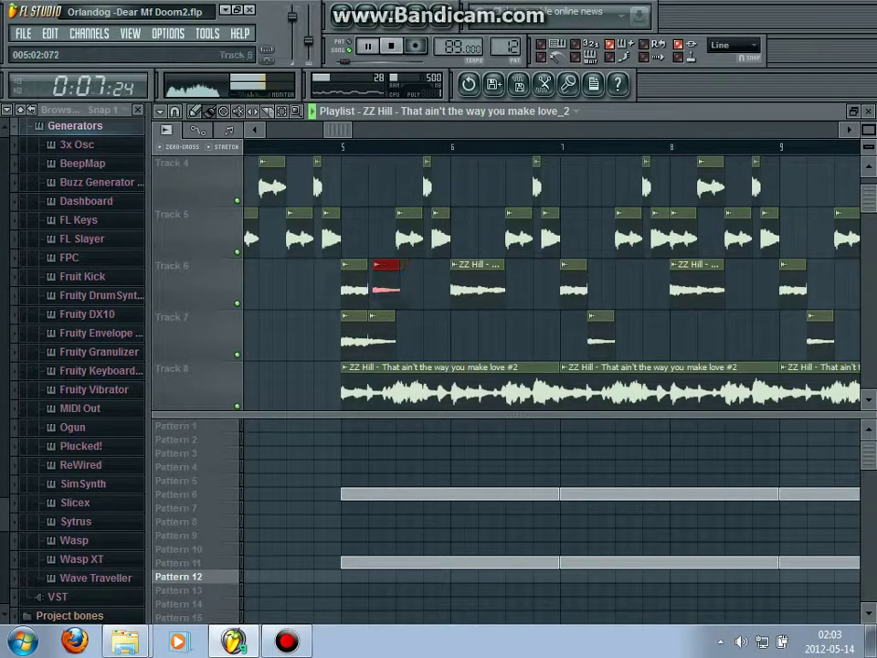
click(464, 287)
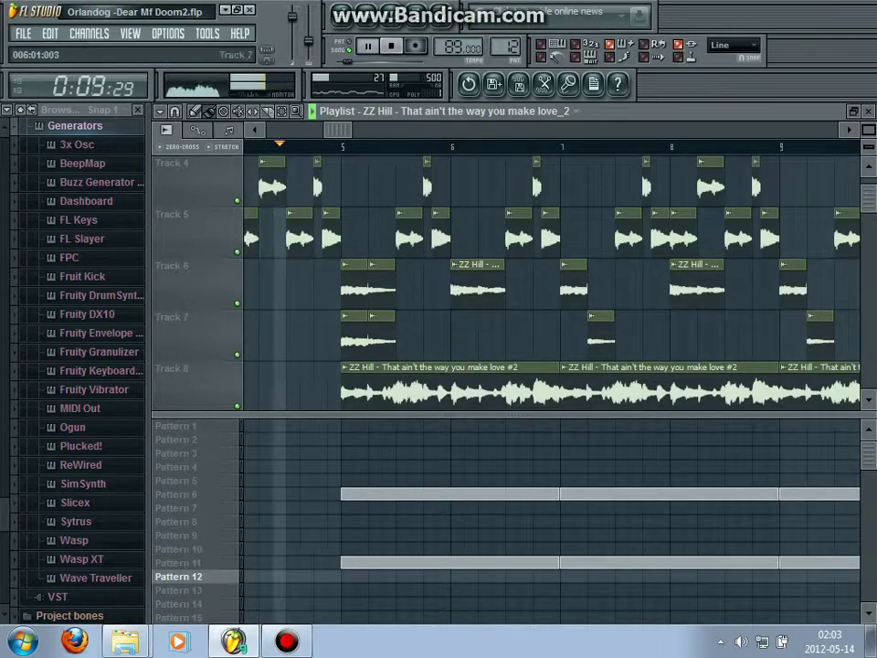
click(464, 338)
Copy the beat 3 slice of bar 5 from Track 5 to Track 4, and the two beat 4 slices to Tracks 6 and 7
click(408, 236)
click(408, 185)
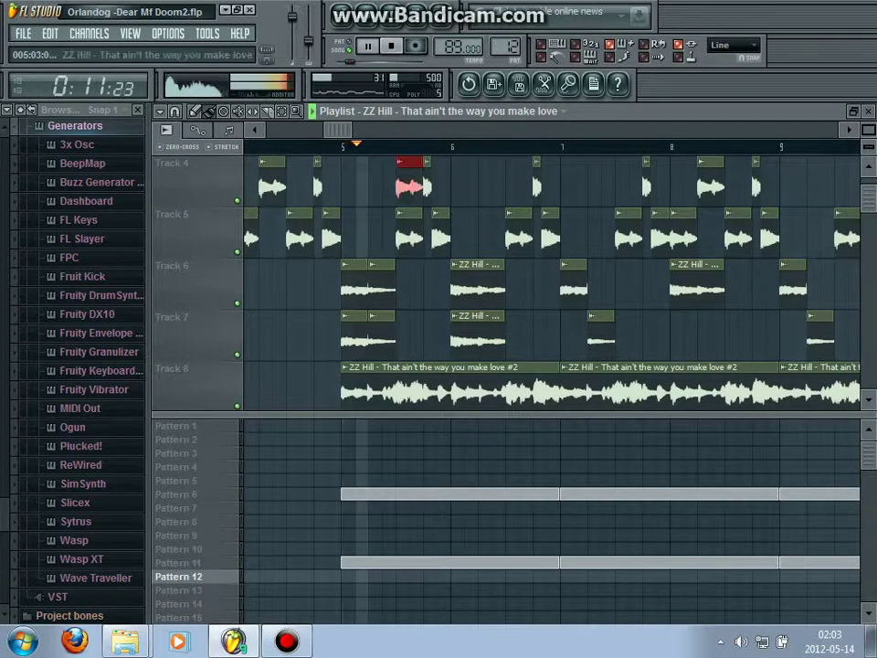
click(426, 274)
click(437, 338)
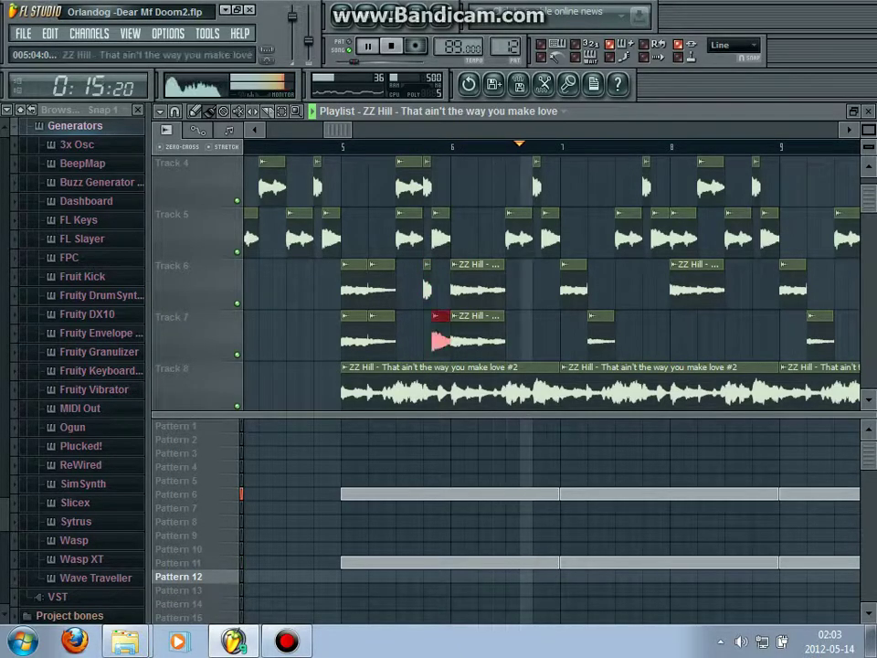
Check the channel settings of the Track 7 clip at bar 6 and the Track 6 clip at bar 5 during playback
drag(340, 129, 356, 129)
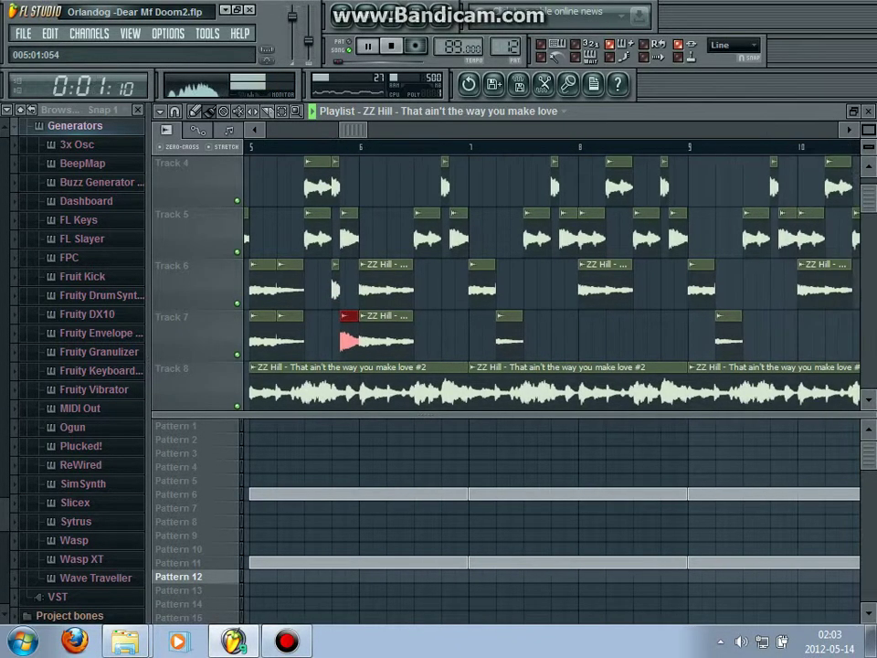
double_click(369, 334)
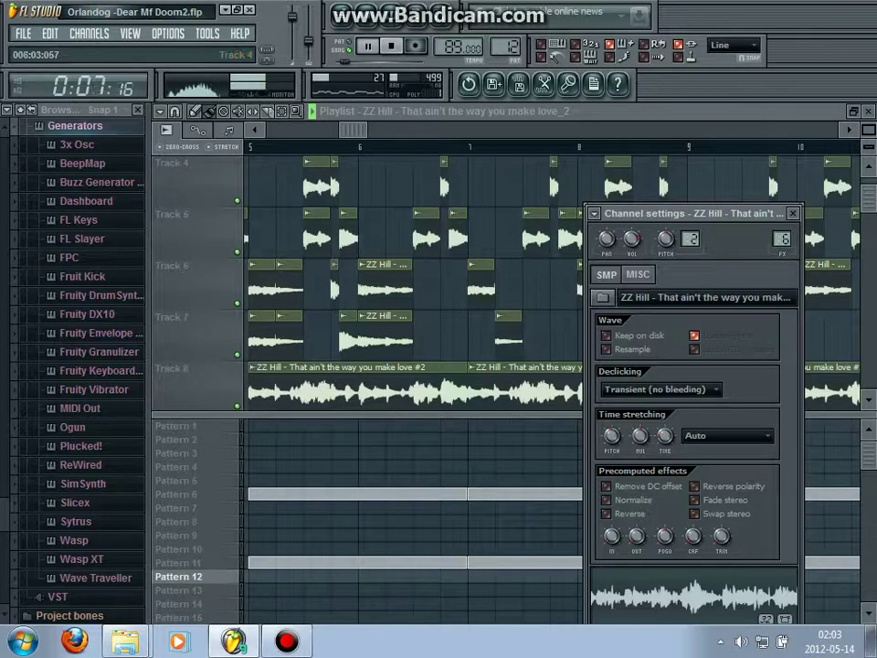
double_click(265, 285)
drag(352, 130, 375, 130)
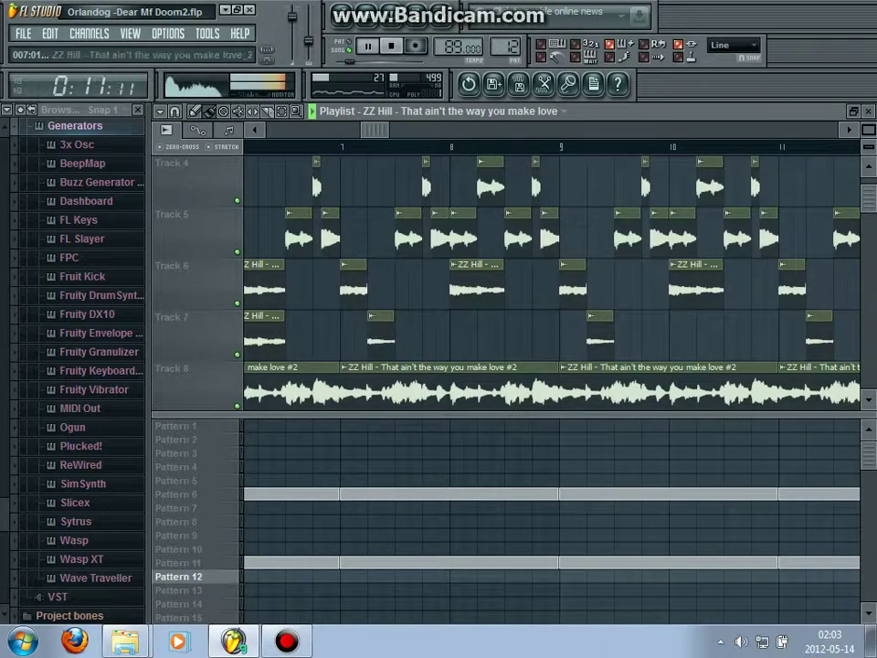
Copy the beat 1 slice of bar 7 from Track 6 to Track 7, and the beat 2 slice from Track 7 to Track 6
click(345, 337)
click(381, 287)
key(space)
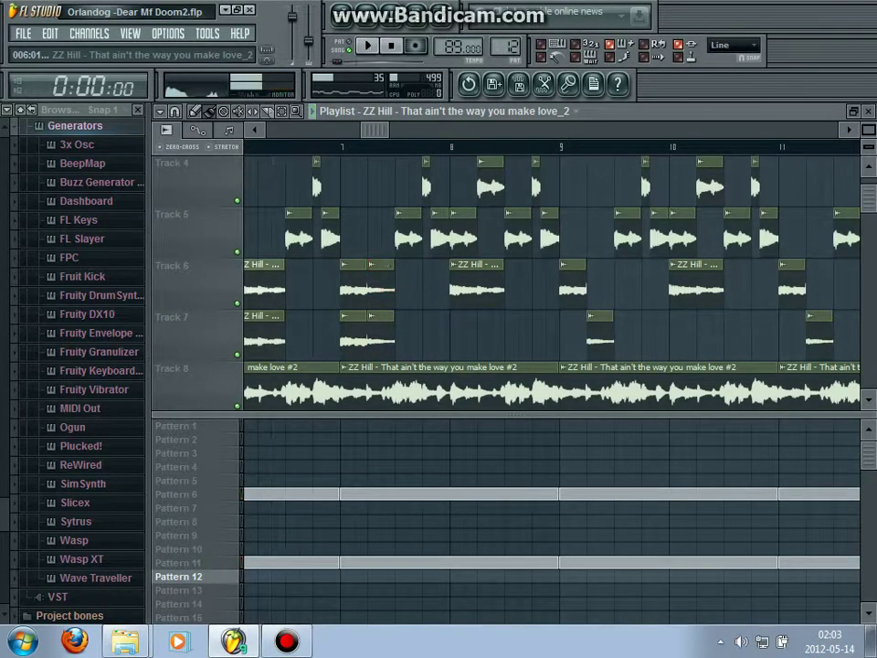
Check the channel settings of the Track 6 clip in bar 6 while the song plays
key(space)
double_click(253, 289)
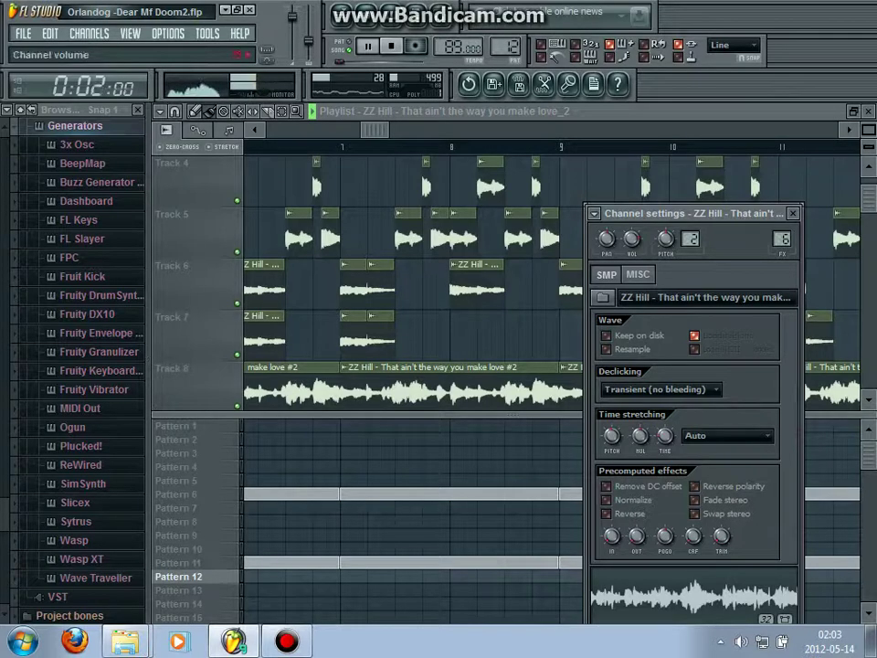
key(Escape)
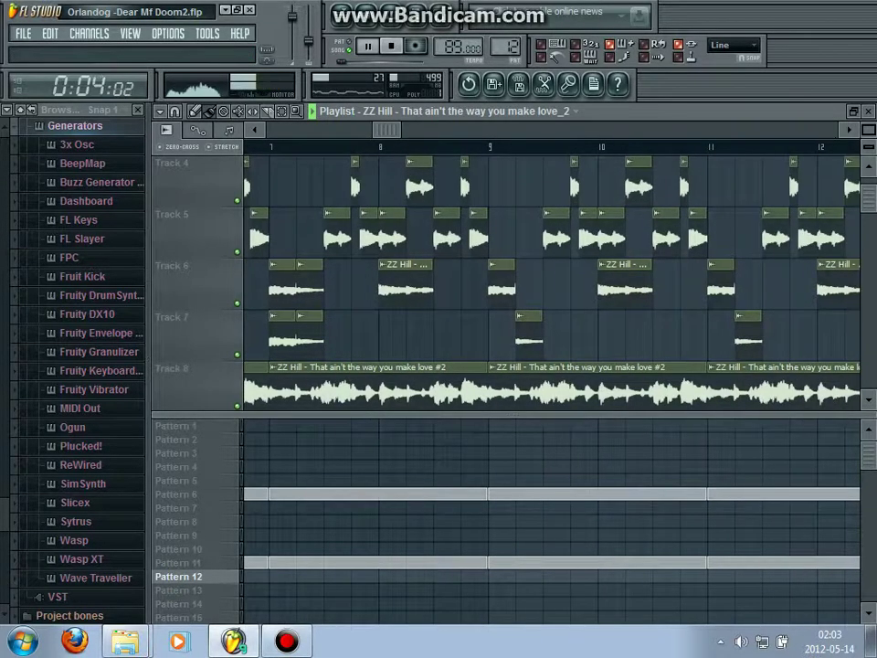
Layer the ZZ Hill clips of bars 8 to 12 by copying each one to the same position on the other of Tracks 6 and 7
click(384, 337)
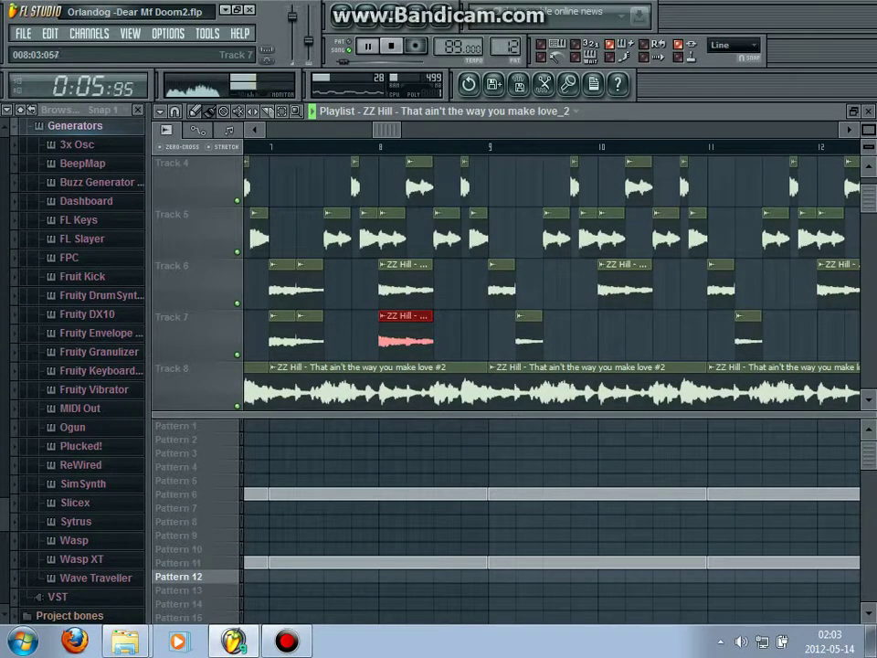
click(494, 338)
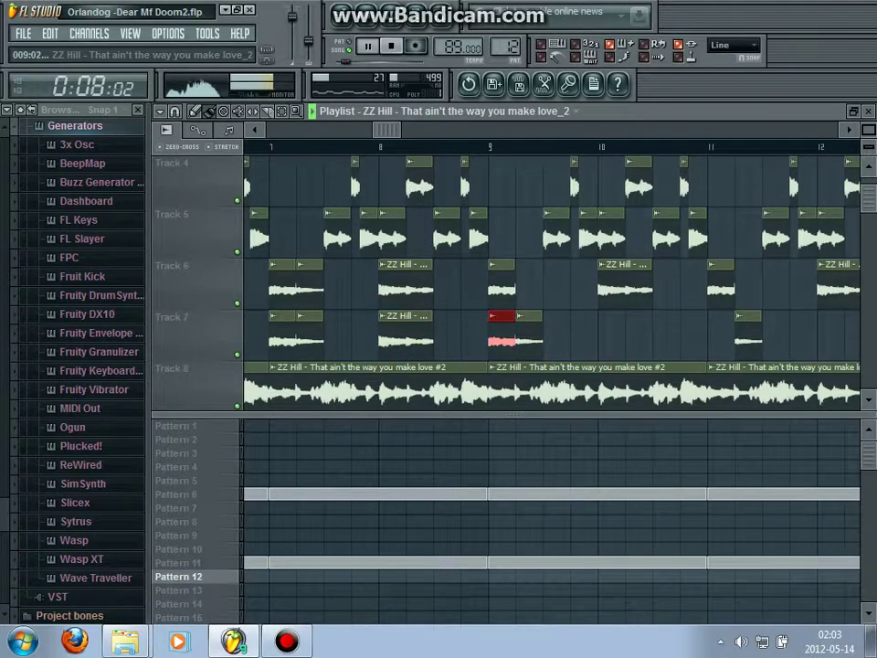
click(534, 288)
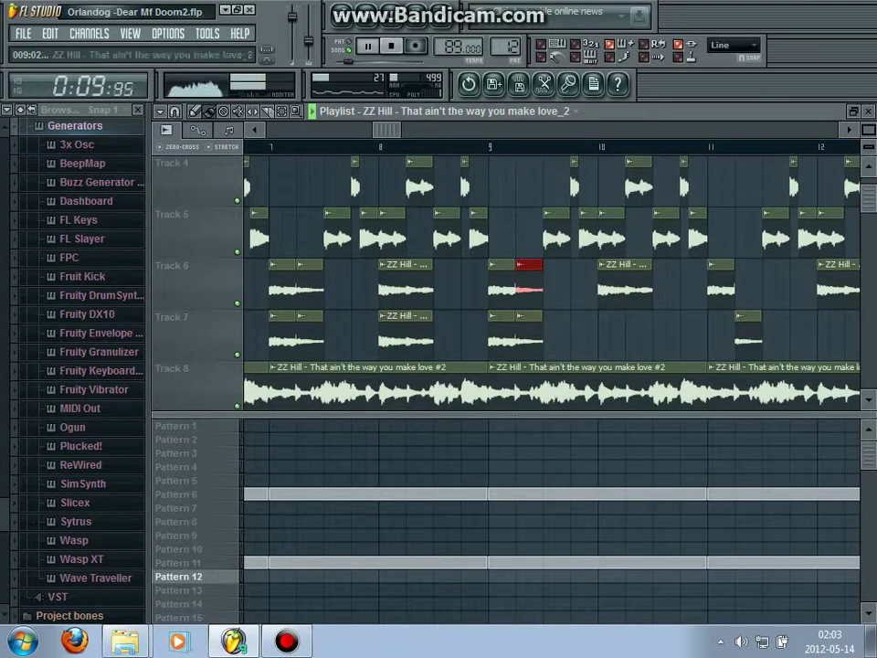
click(610, 331)
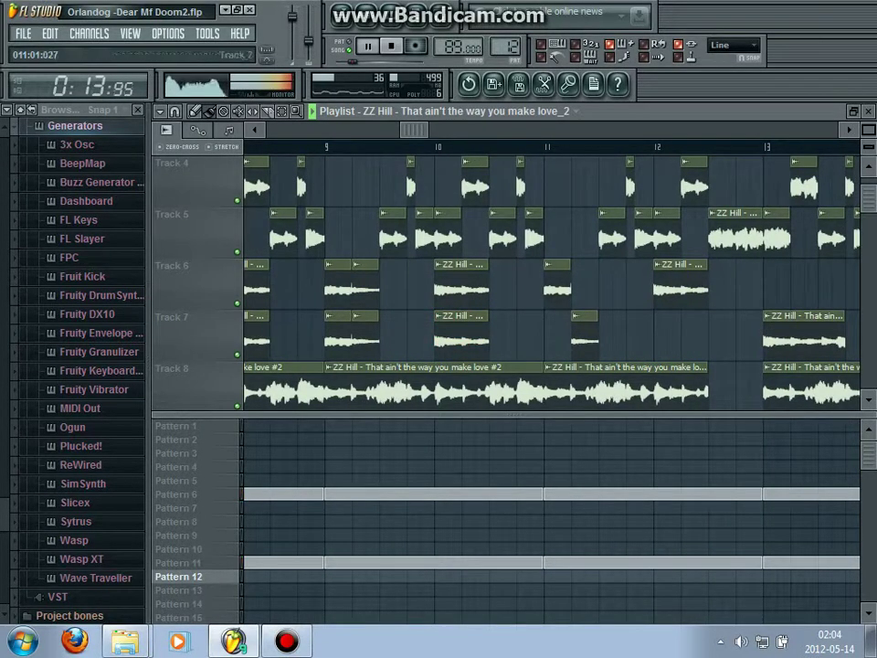
click(546, 336)
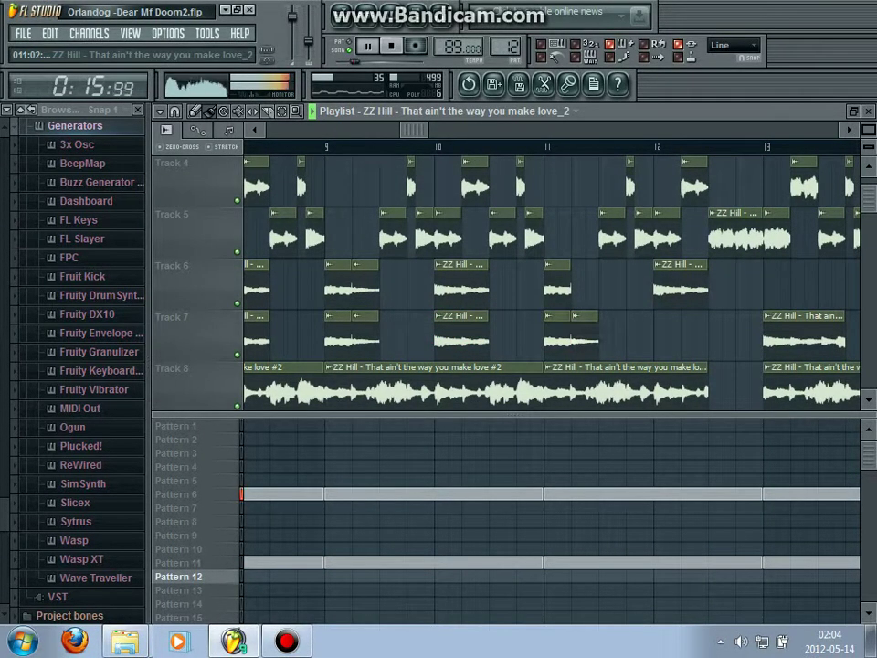
click(584, 285)
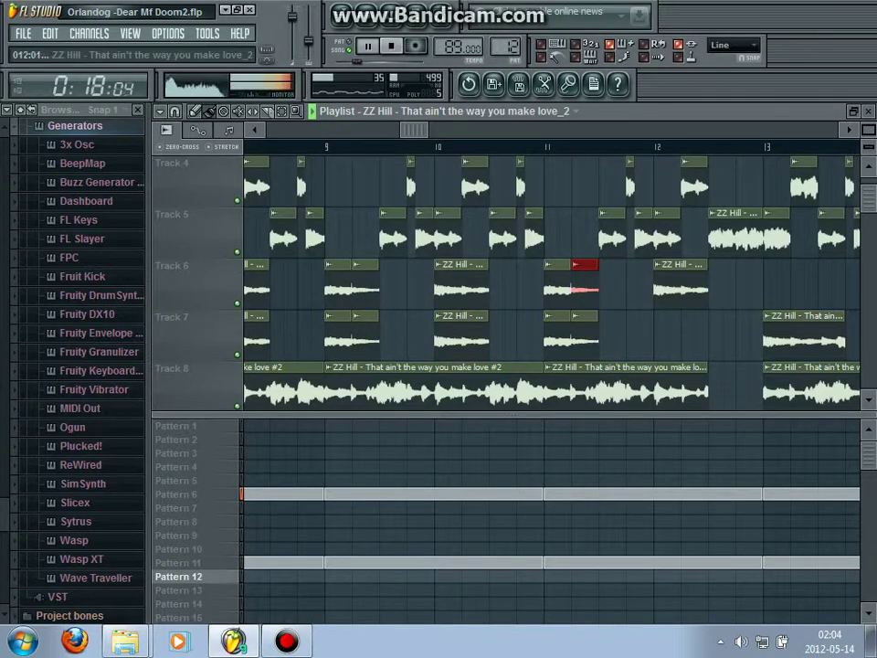
click(676, 331)
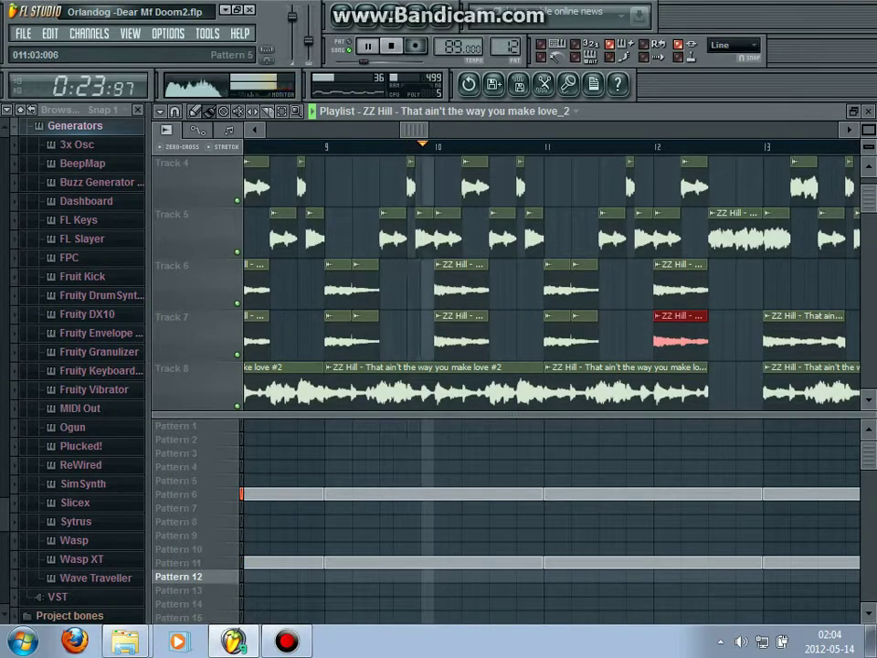
right_click(601, 494)
right_click(602, 562)
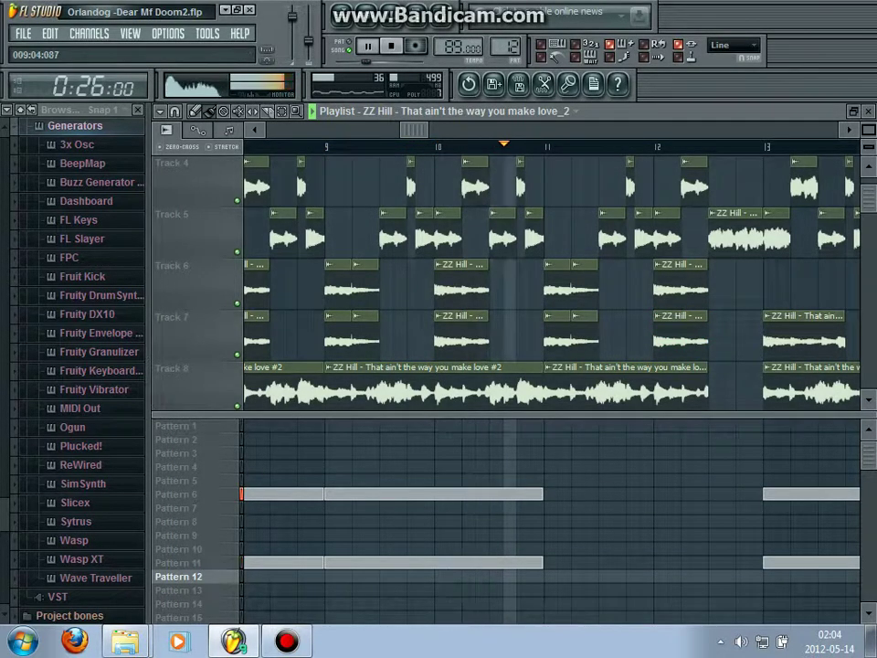
key(ctrl+z)
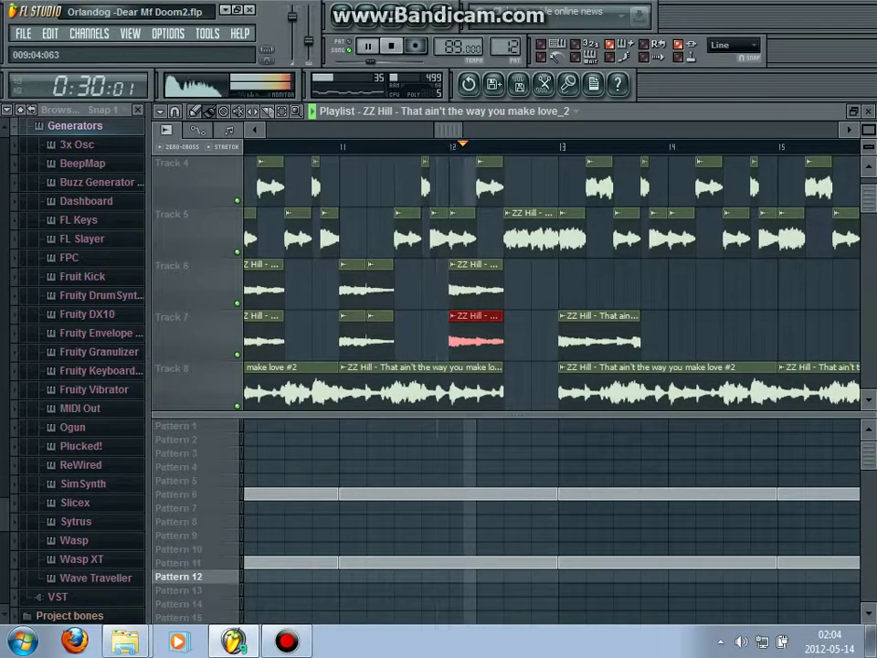
Delete the ZZ Hill clip at bar 13 on Track 7
key(ctrl+z)
key(ctrl+z)
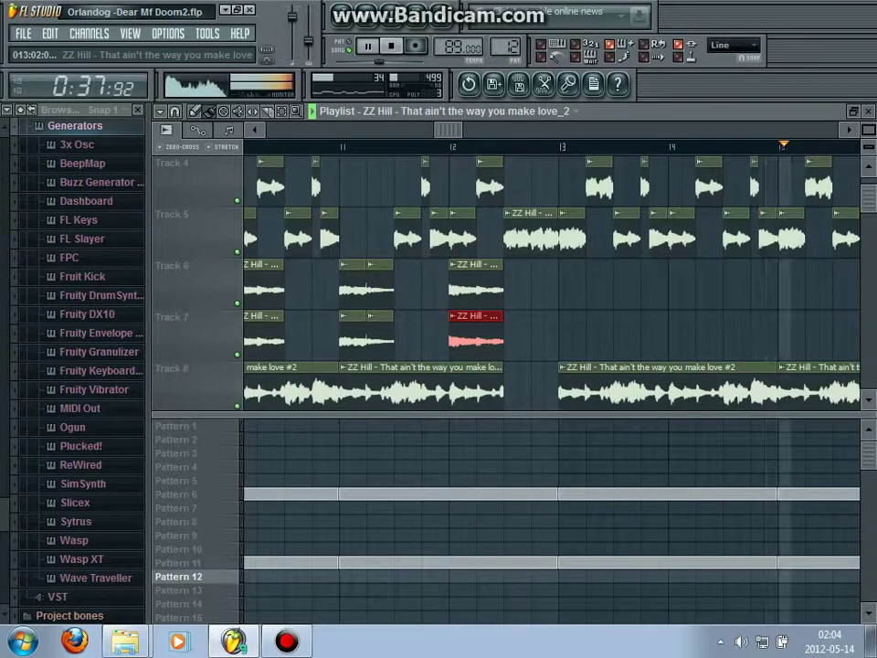
Slip the audio inside the first Track 5 slice of bar 13 and play the song from there
key(space)
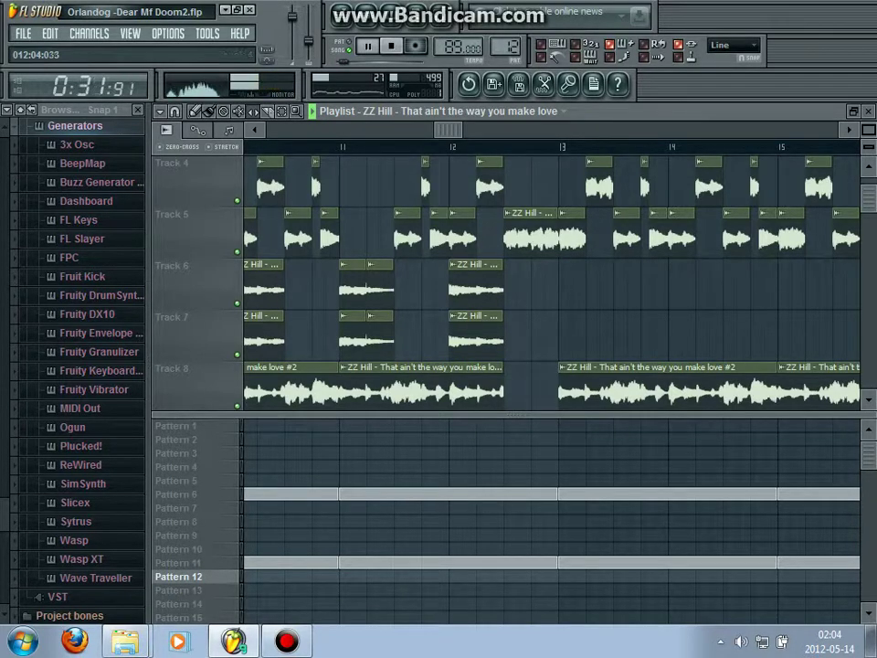
key(space)
click(555, 146)
key(space)
click(572, 236)
key(space)
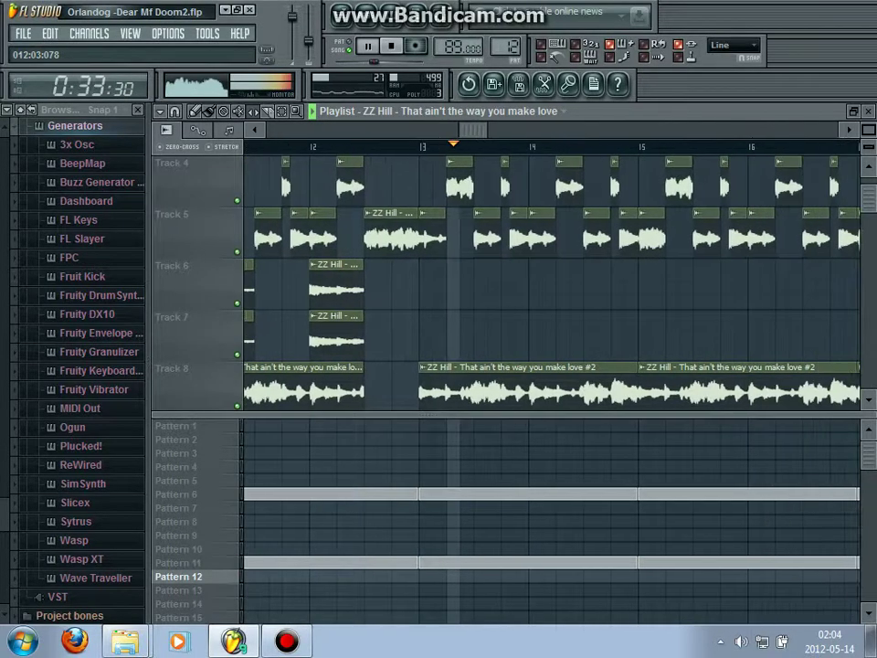
Select bars 13 and 14 as the playback range and fine-tune the audio offset of bar 13's first Track 5 slice
key(space)
drag(411, 146, 628, 146)
key(space)
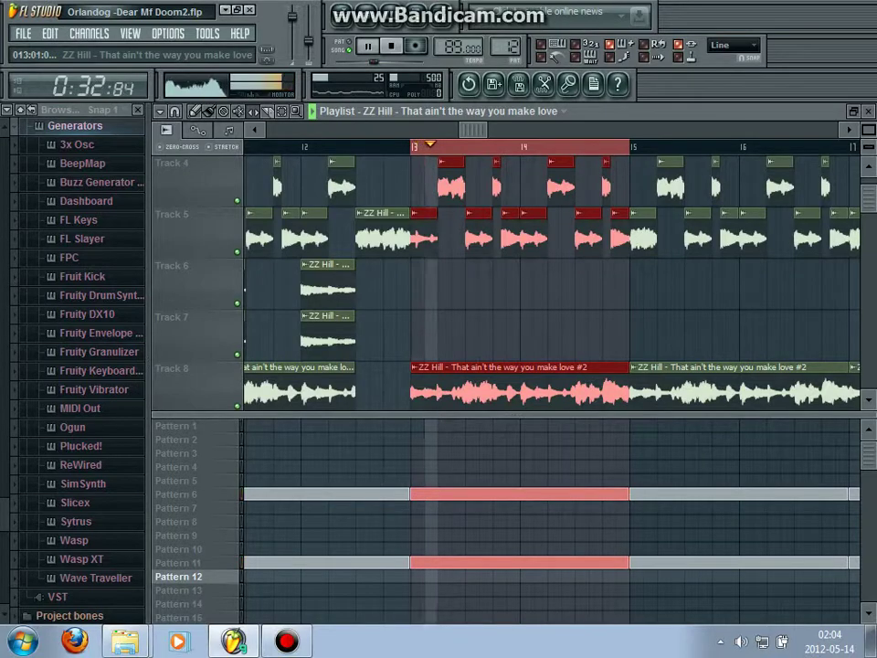
key(space)
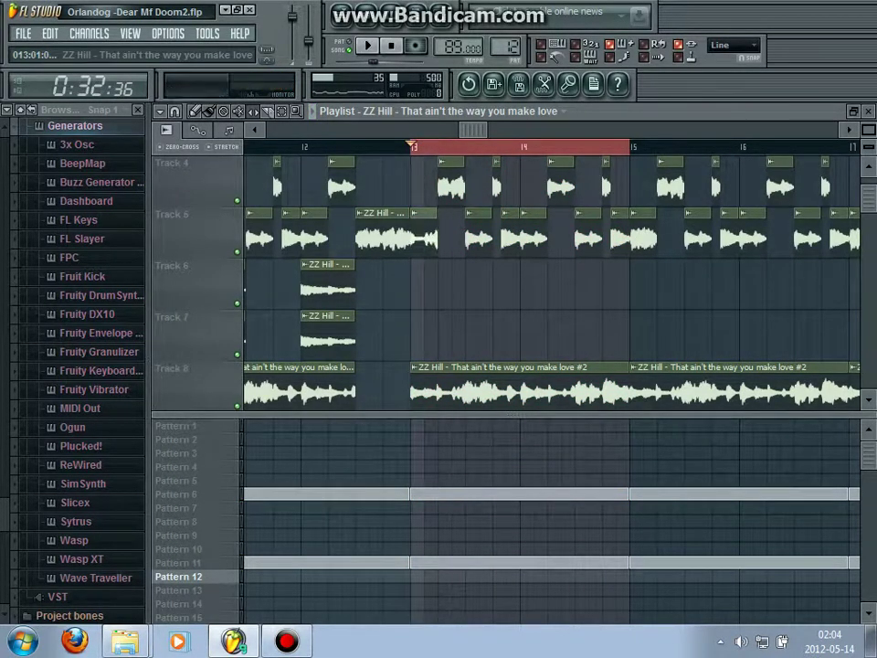
key(space)
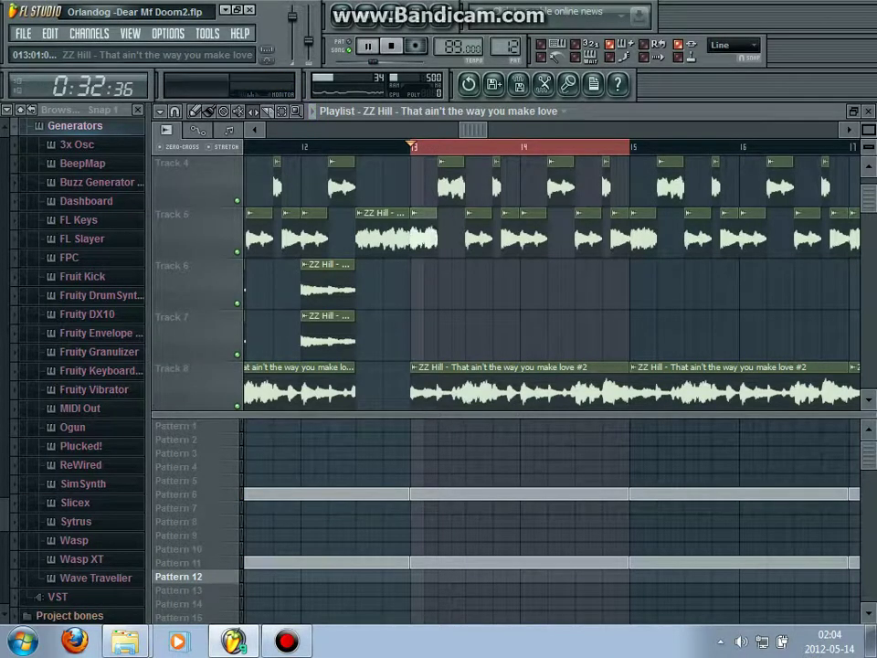
key(space)
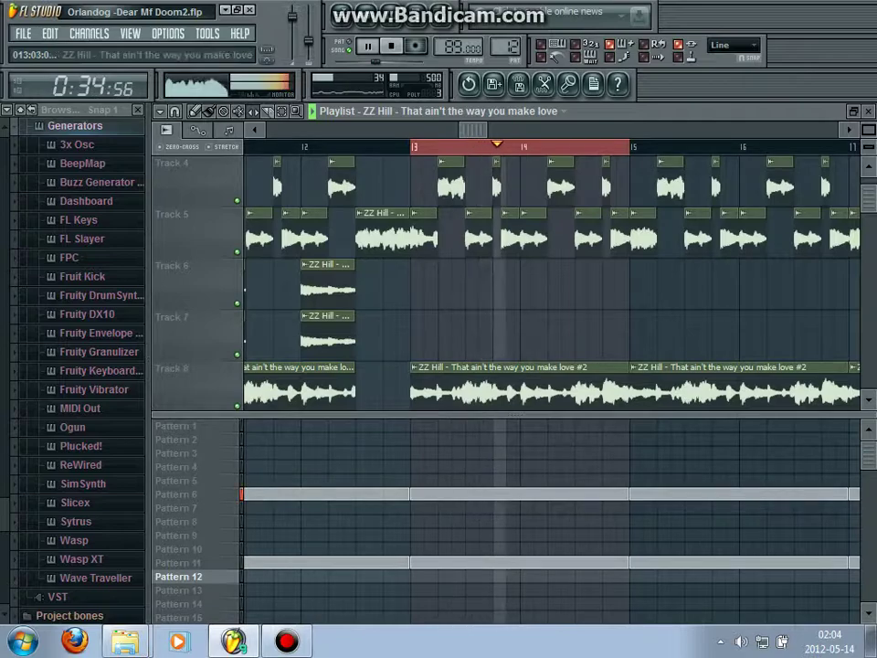
Shorten the first Track 5 slice of bar 13 to half a beat and place a half-beat slice right after it on Track 6
key(space)
key(space)
key(space)
key(space)
key(space)
key(space)
key(space)
key(space)
click(433, 283)
key(space)
key(space)
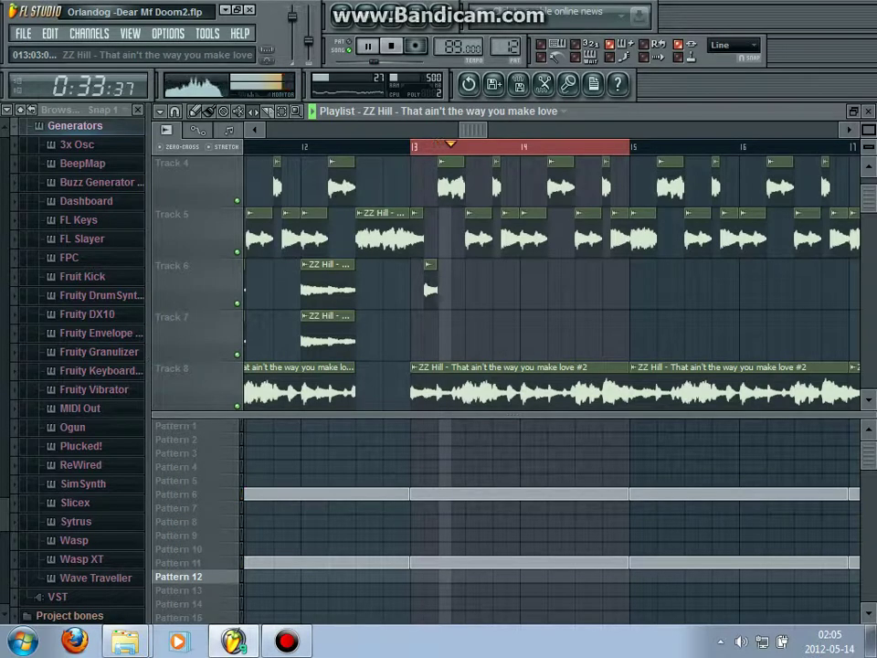
Move the beat 2 slice of bar 13 from Track 4 to Track 5 and slip its audio, replaying the selected range
key(space)
key(space)
key(space)
key(space)
key(space)
key(space)
key(space)
key(space)
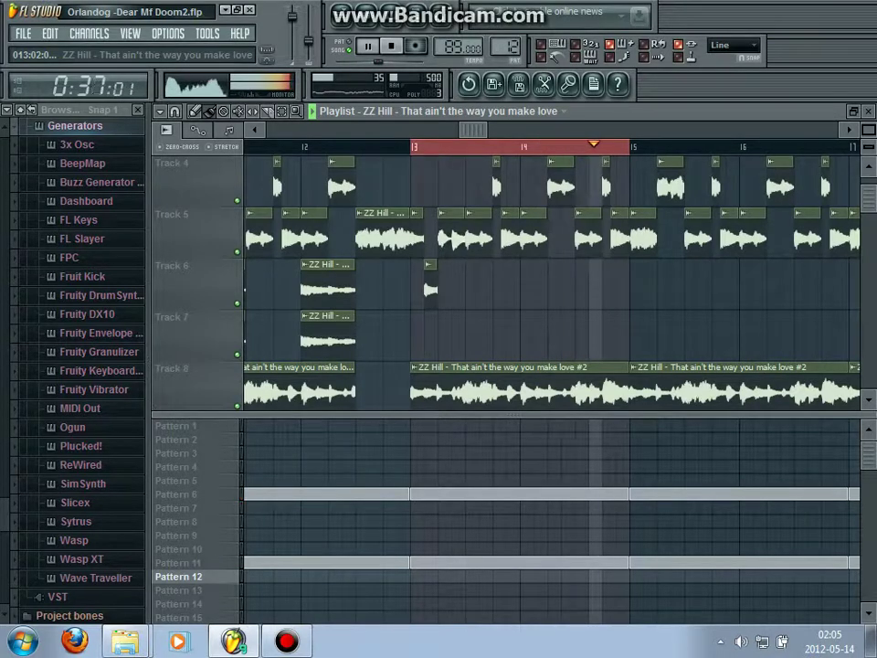
Move the remaining Track 4 and Track 6 slices of bars 13 and 14 onto Track 5, clear the time selection and play the song
drag(561, 181, 561, 232)
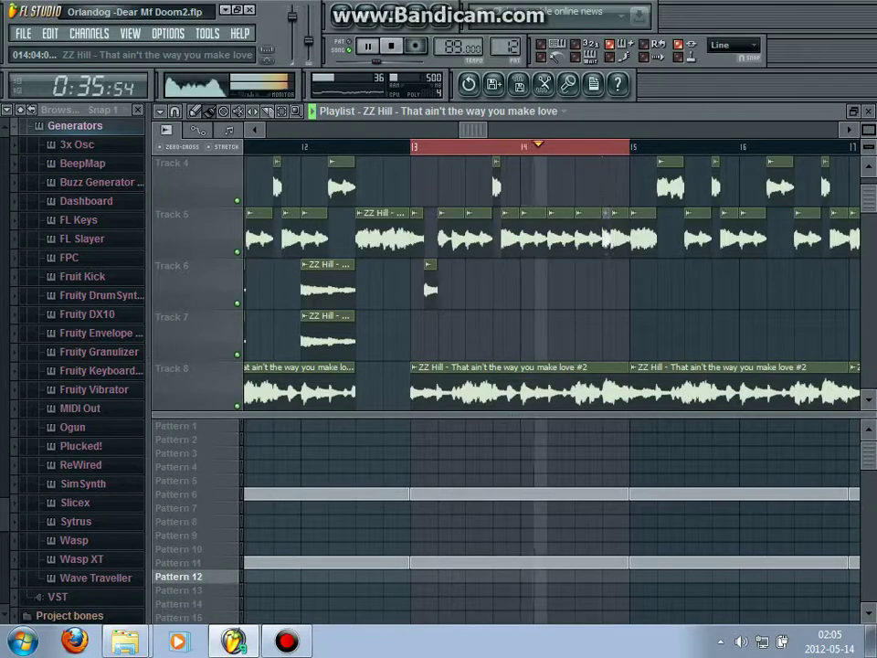
click(281, 112)
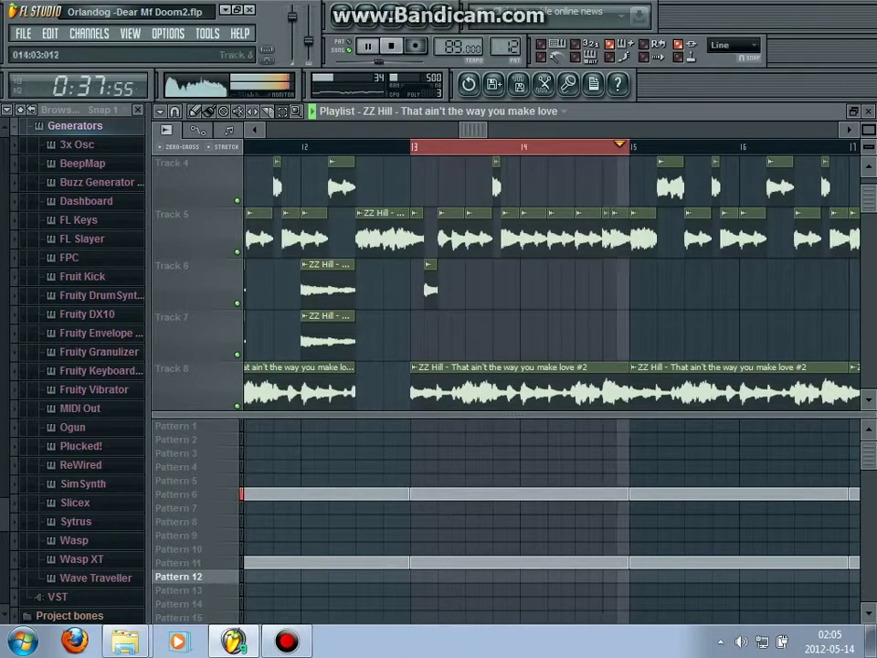
drag(617, 188, 423, 303)
click(420, 319)
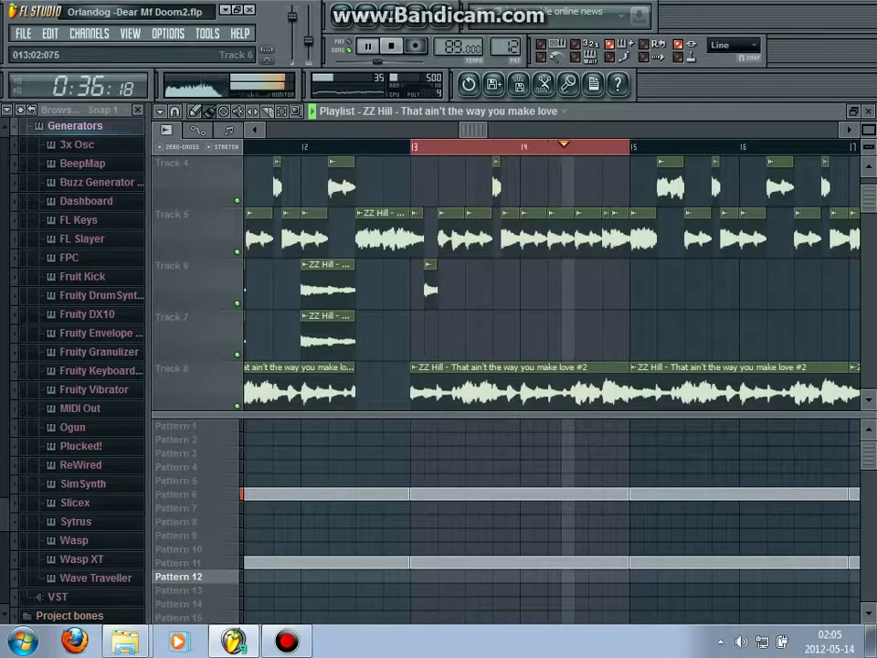
drag(430, 285, 430, 235)
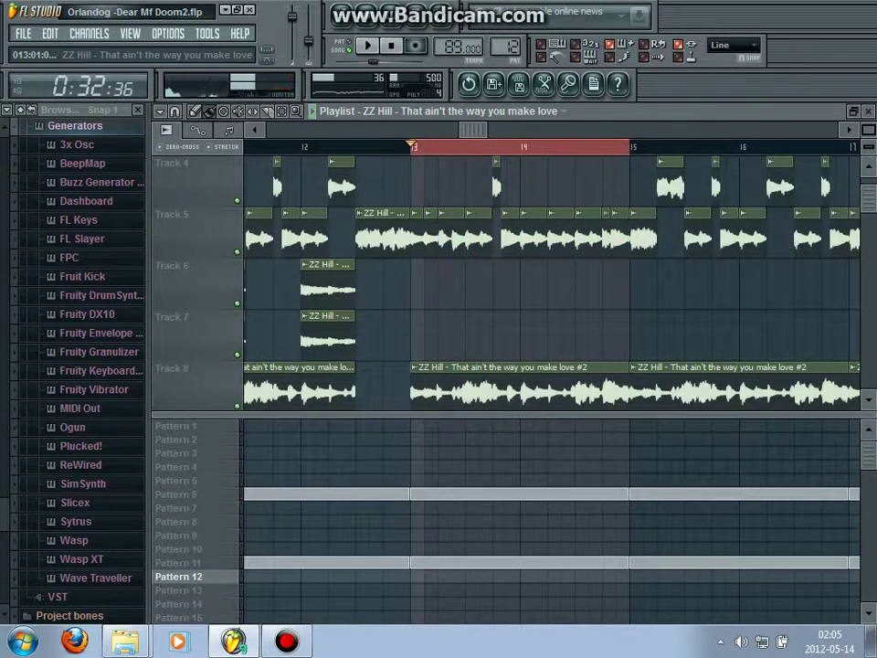
key(ctrl+d)
key(space)
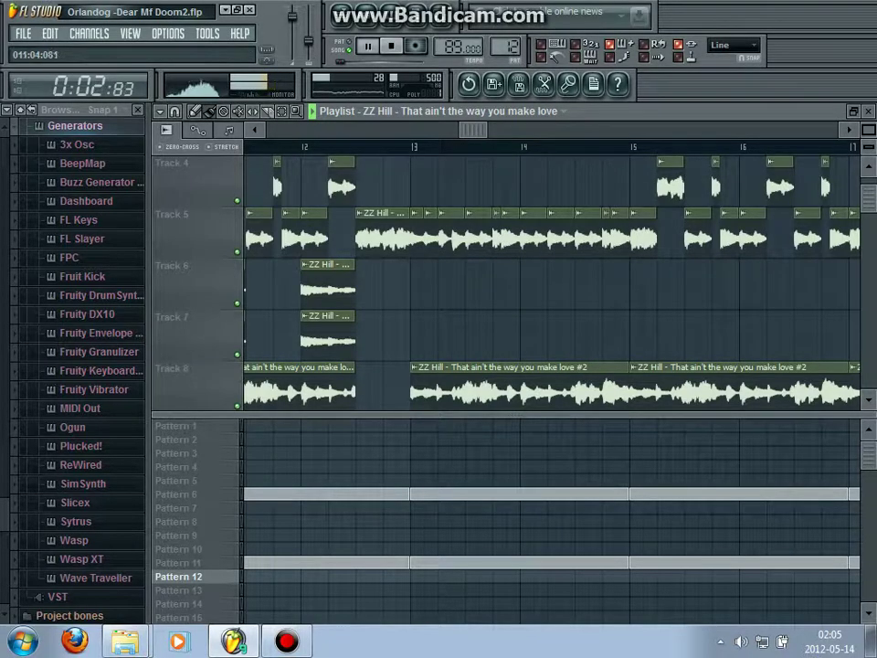
Copy all Track 5 slices of bars 13 and 14 to the same position on Track 6
drag(434, 156, 622, 255)
drag(417, 228, 288, 228)
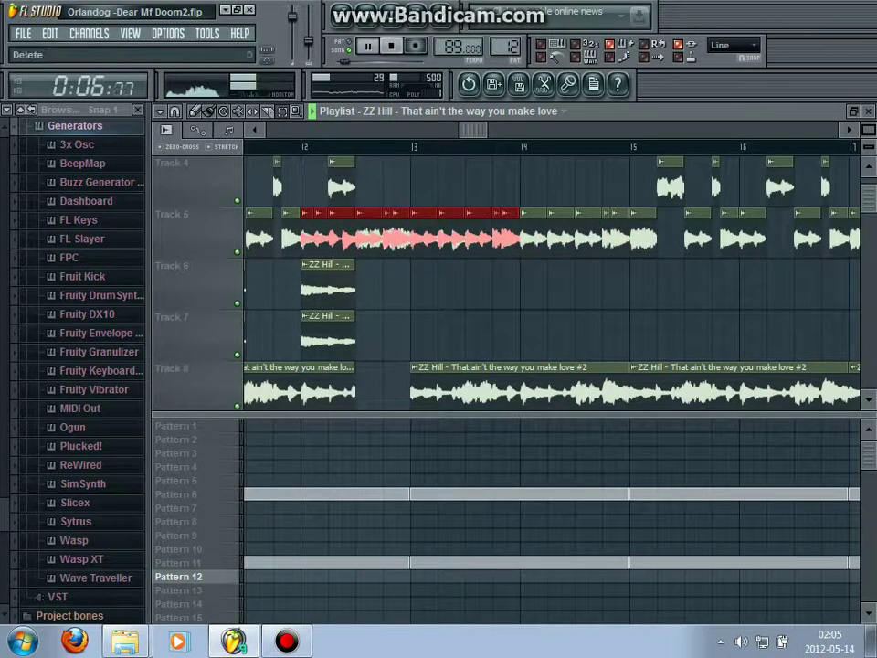
drag(375, 240, 484, 294)
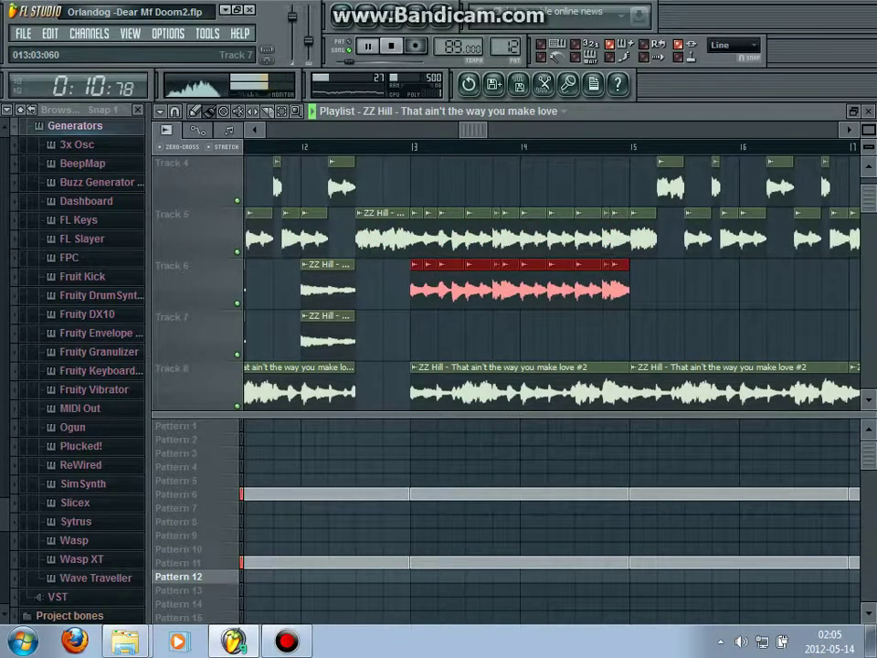
ctrl+click(542, 334)
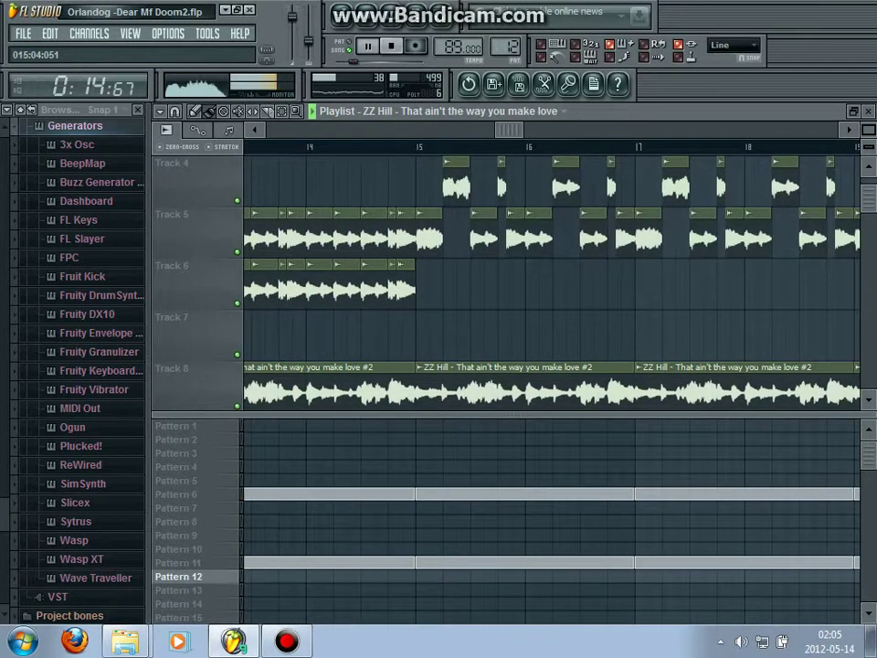
Delete every slice on Tracks 4 and 5 in bars 15 to 18
right_click(453, 187)
right_click(478, 237)
right_click(539, 237)
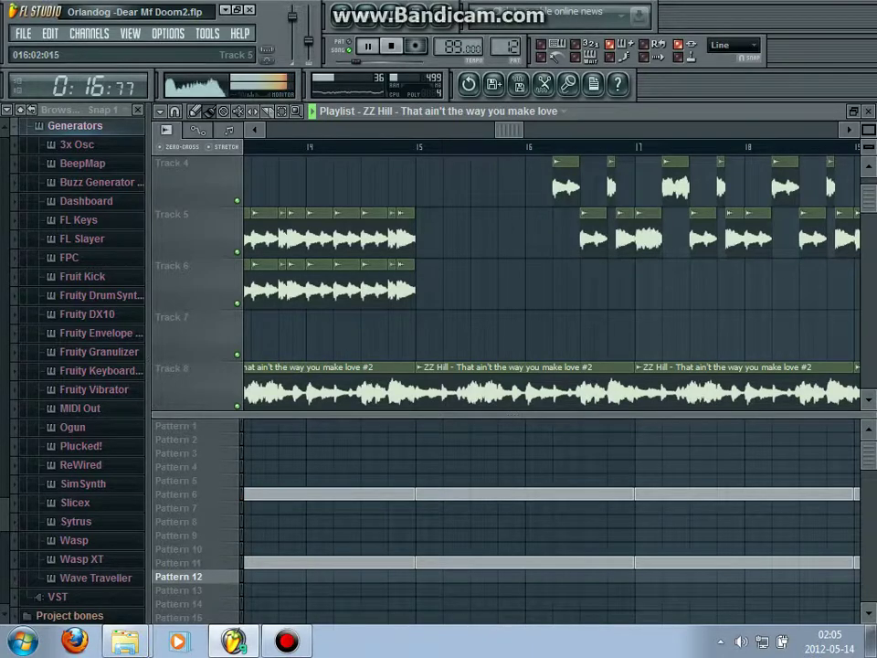
right_click(565, 187)
right_click(592, 238)
right_click(611, 188)
right_click(625, 238)
right_click(649, 238)
key(ctrl+z)
key(ctrl+z)
key(ctrl+z)
key(ctrl+z)
key(ctrl+z)
key(ctrl+z)
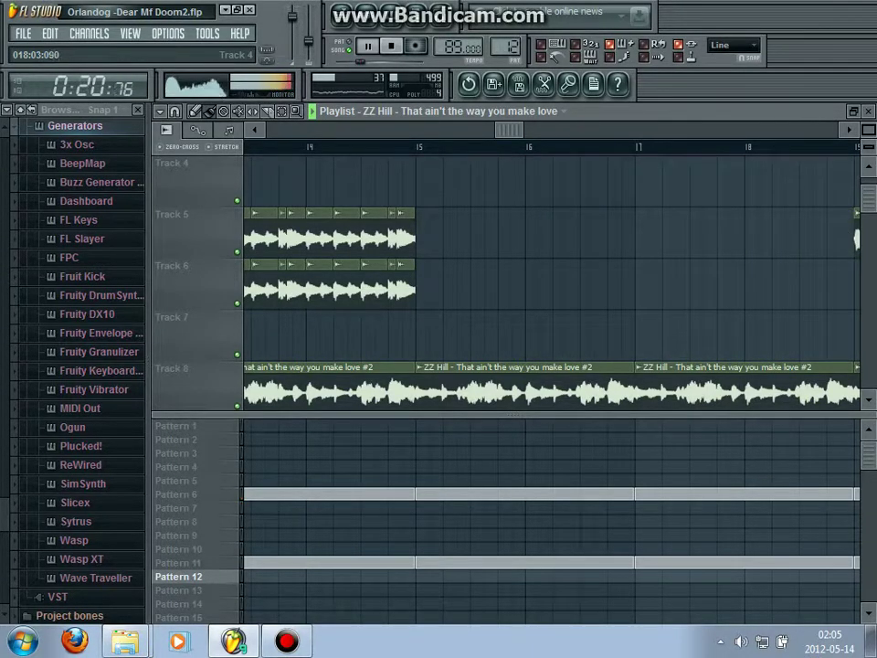
Paste the two-bar slice sequence at bar 15 on Track 5 and copy it to the same position on Track 6
scroll(552, 283, right, 3)
scroll(552, 283, left, 1)
key(ctrl+v)
scroll(552, 283, left, 1)
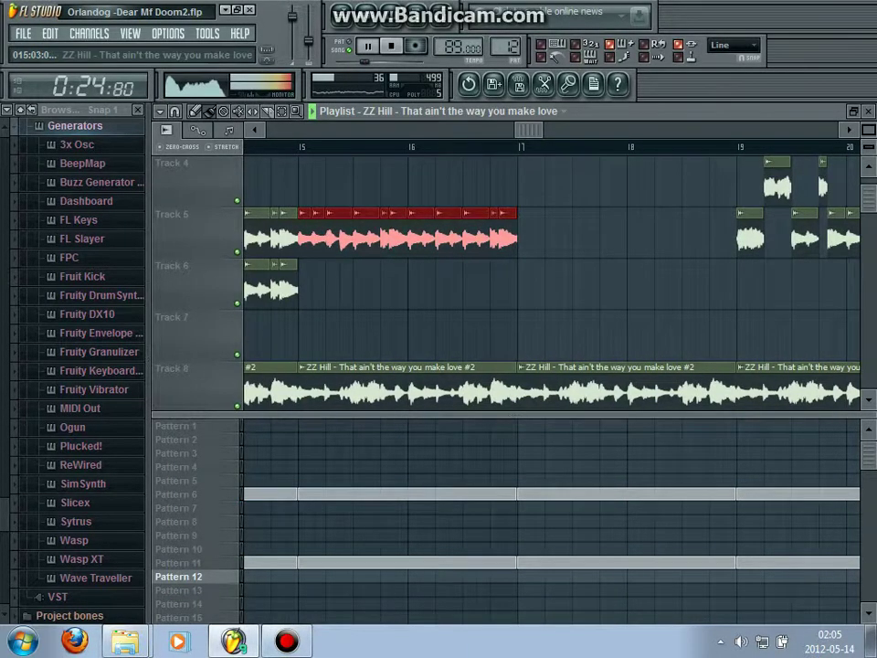
drag(310, 235, 311, 287)
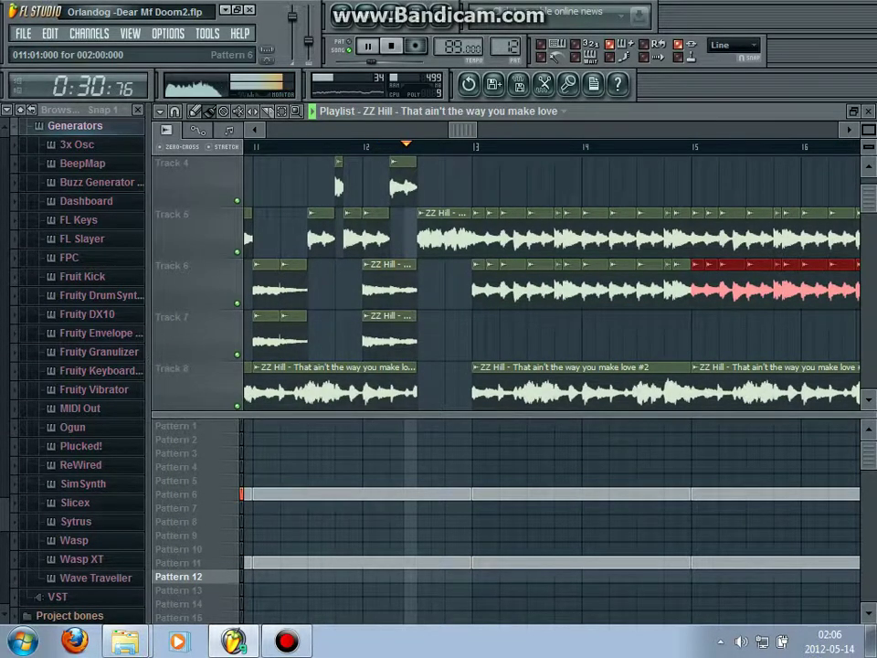
right_click(444, 494)
right_click(433, 562)
key(ctrl+z)
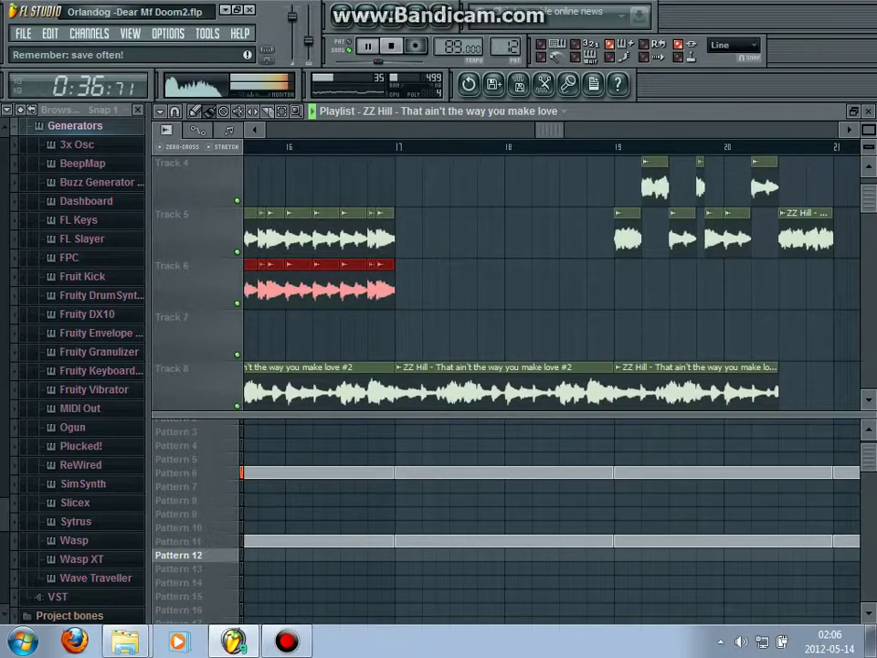
Paste the two-bar slice sequence at bar 17 on Track 5 and copy it to the same position on Track 6
key(ctrl+v)
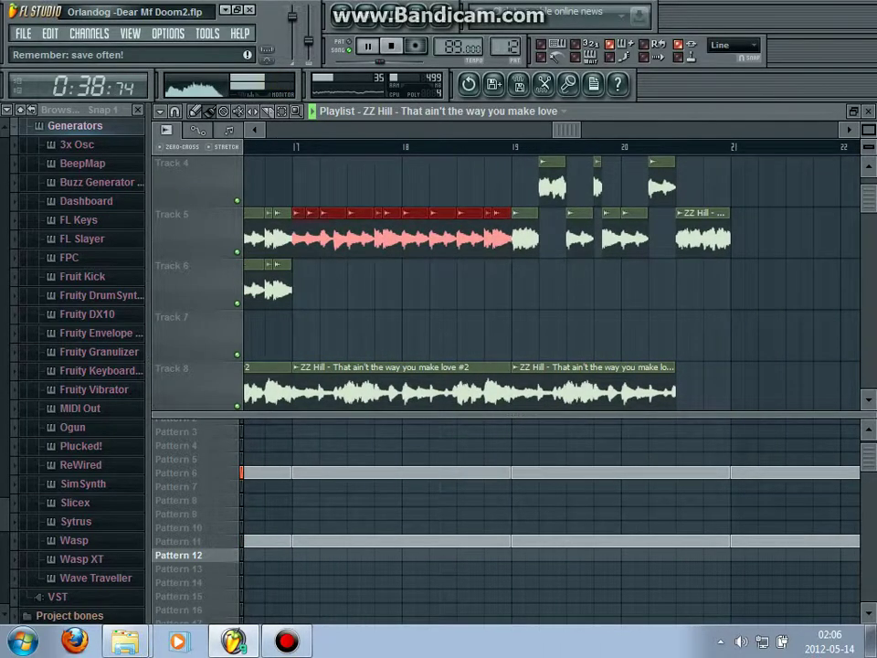
drag(289, 236, 289, 287)
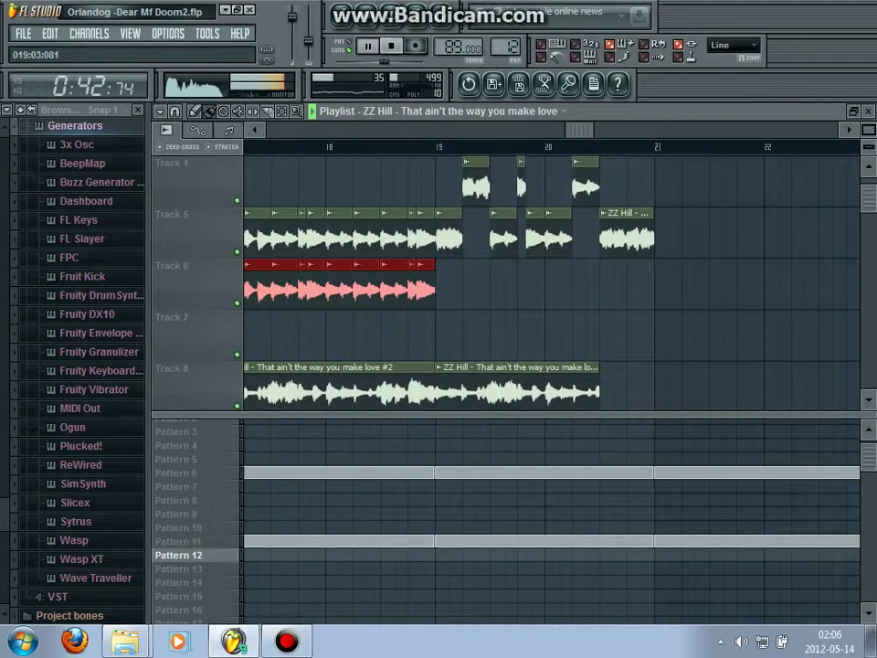
Replace the Track 4 and 5 slices of bars 19 and 20 with the pasted two-bar sequence on Track 5 and copy it to Track 6
right_click(530, 237)
right_click(476, 237)
right_click(453, 237)
right_click(420, 238)
right_click(369, 236)
right_click(388, 187)
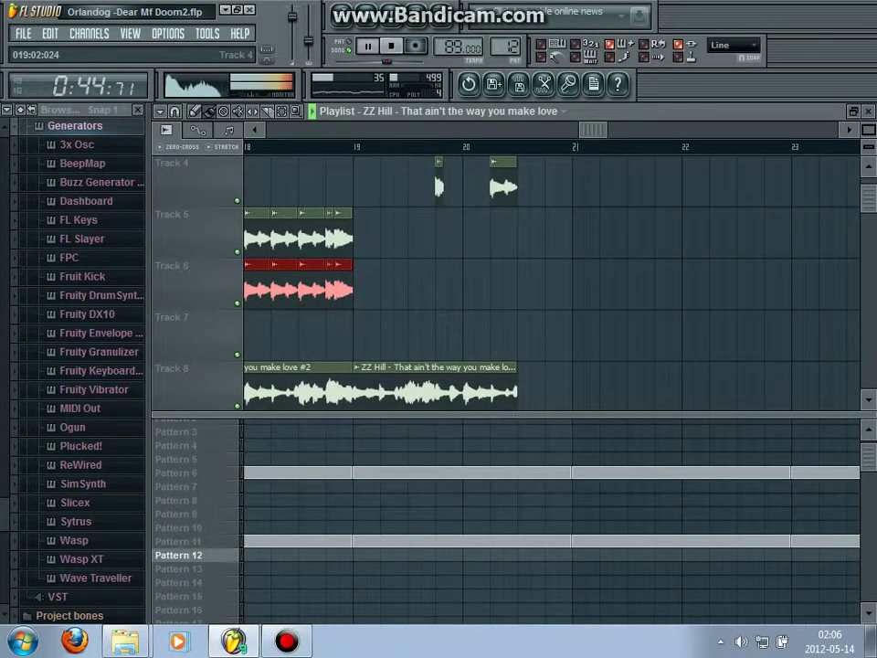
right_click(494, 185)
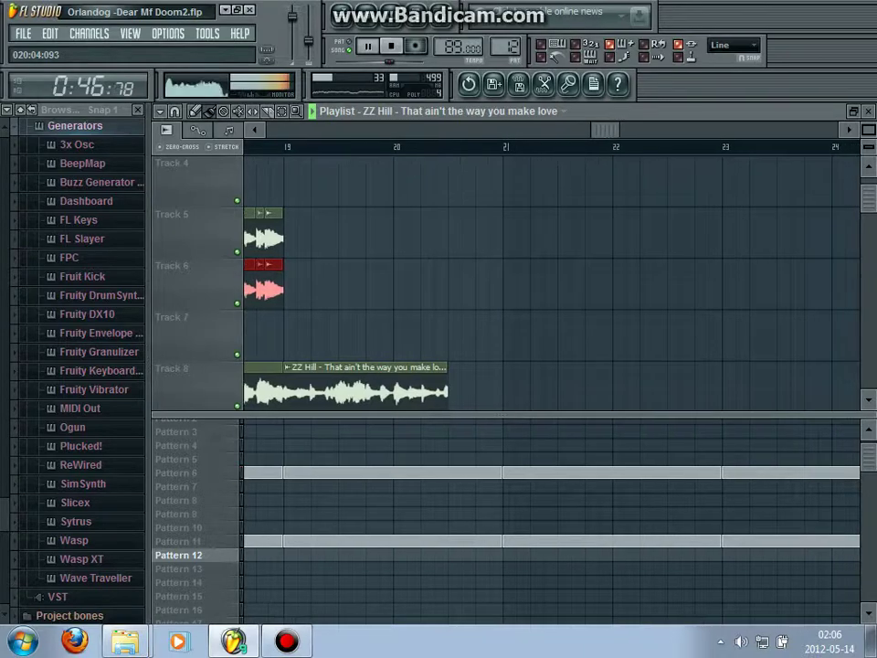
key(ctrl+z)
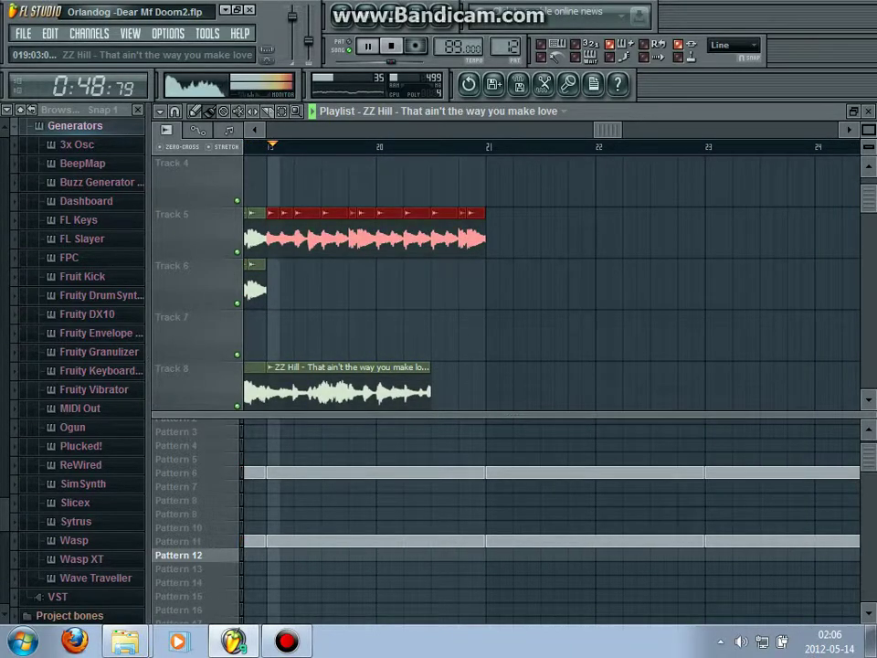
drag(276, 237, 277, 288)
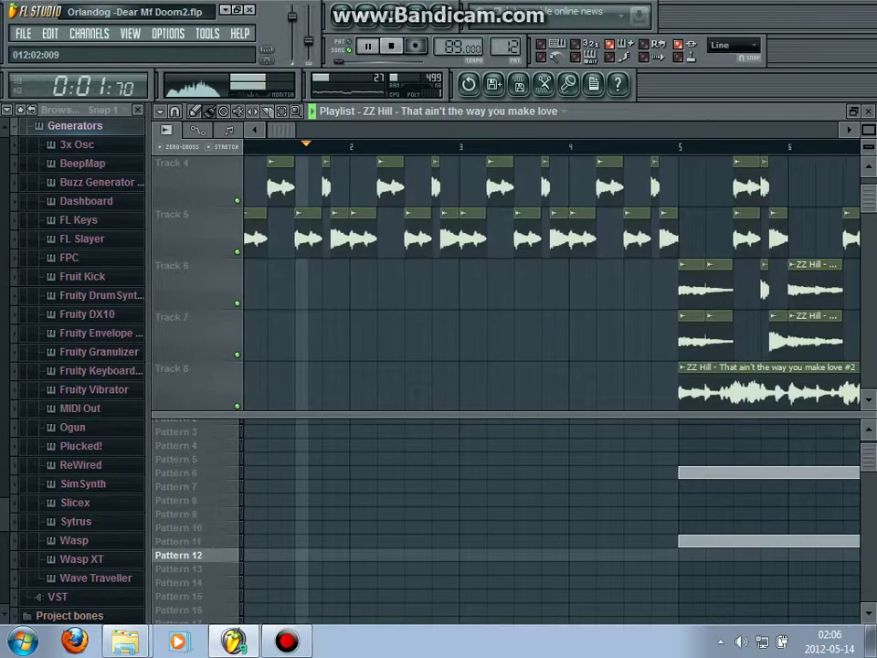
Delete the Funkadelic - I Bet You clips at bar 5 on Track 13 and bar 6 on Track 12
scroll(658, 293, down, 5)
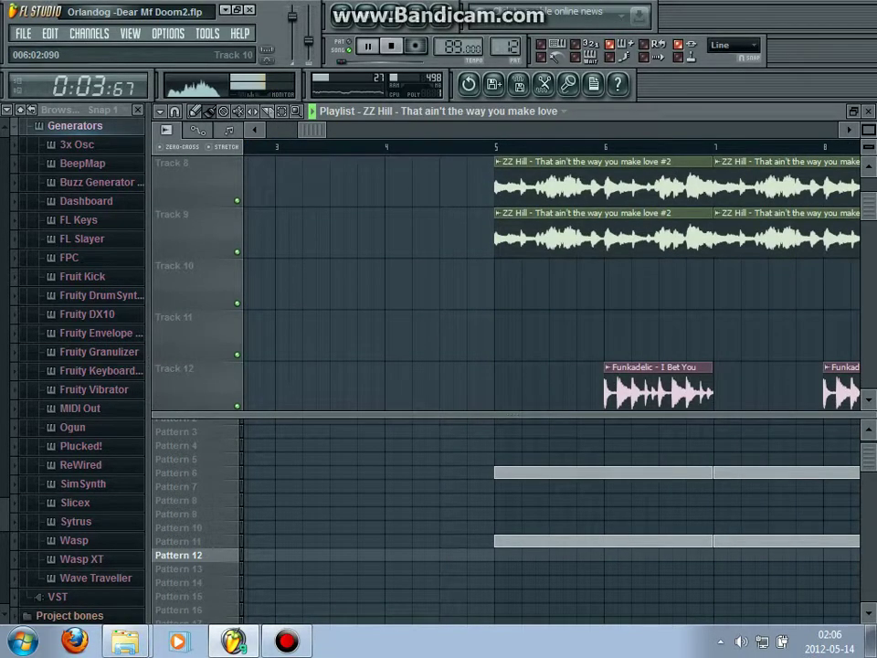
right_click(548, 338)
right_click(657, 288)
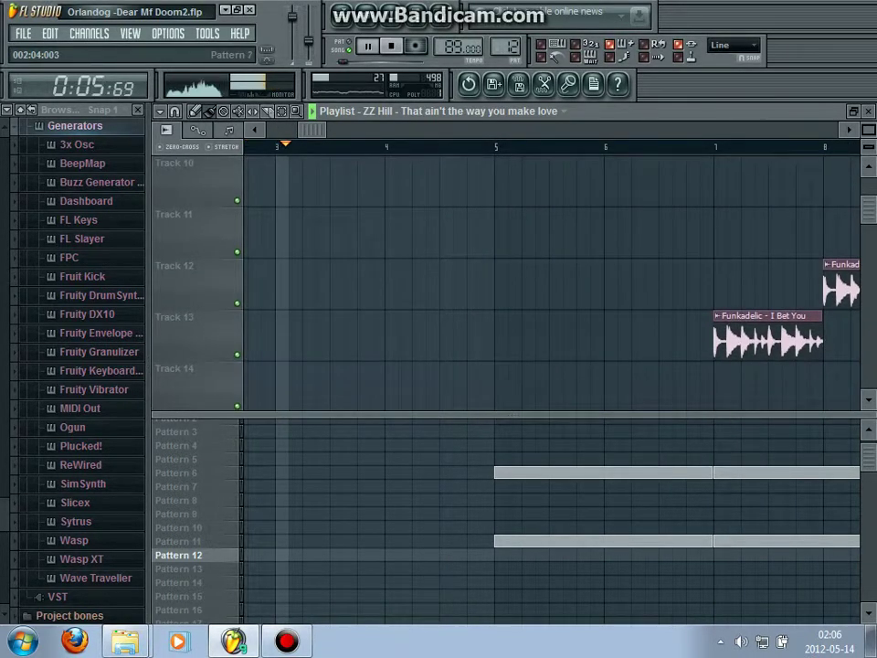
Select Pattern 6, stop the song and show the pattern's channels in the step sequencer
click(183, 486)
click(183, 472)
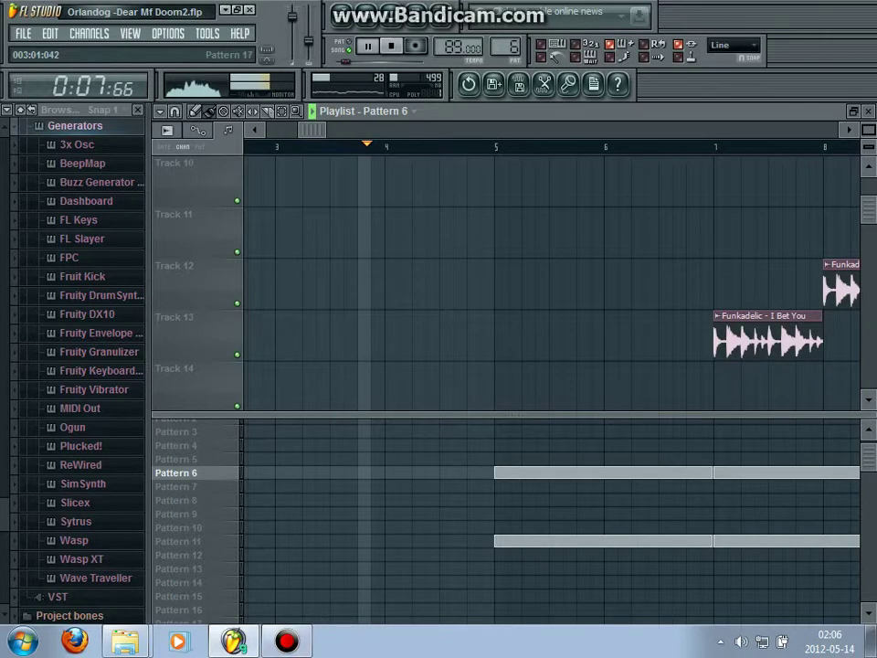
click(287, 641)
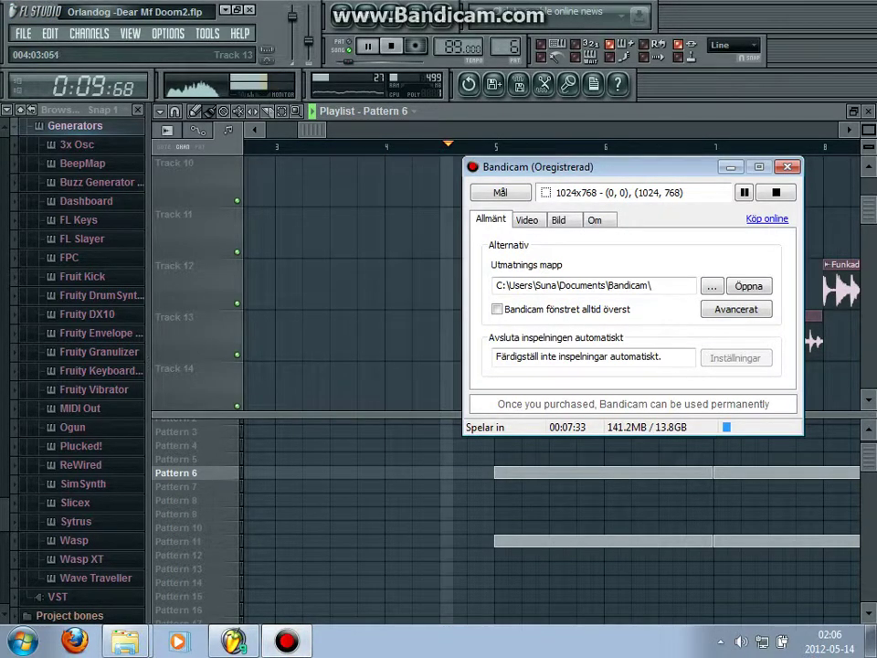
click(287, 641)
drag(312, 129, 337, 130)
key(space)
click(367, 15)
scroll(422, 330, up, 10)
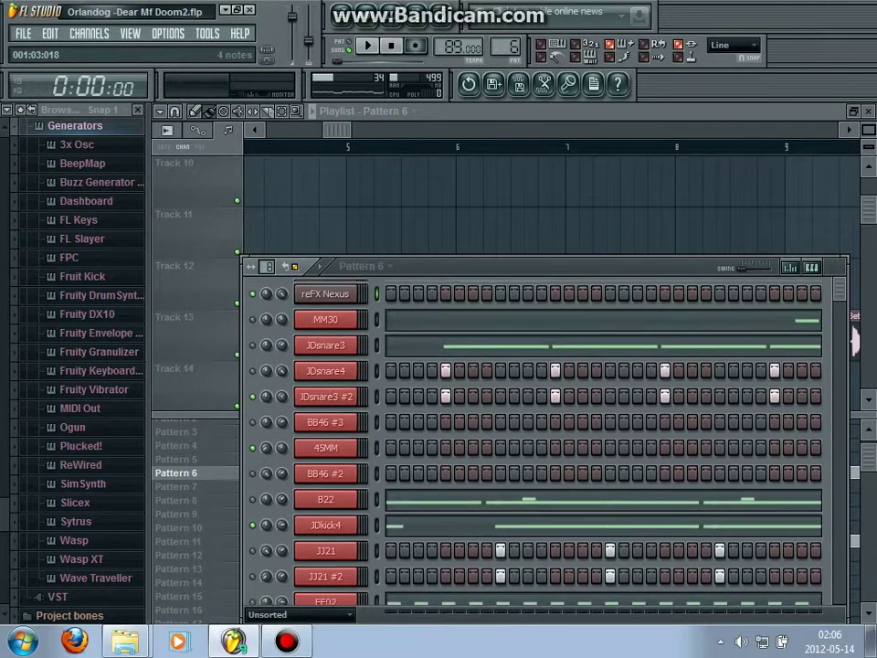
Switch playback to pattern mode and play Pattern 6 briefly
key(space)
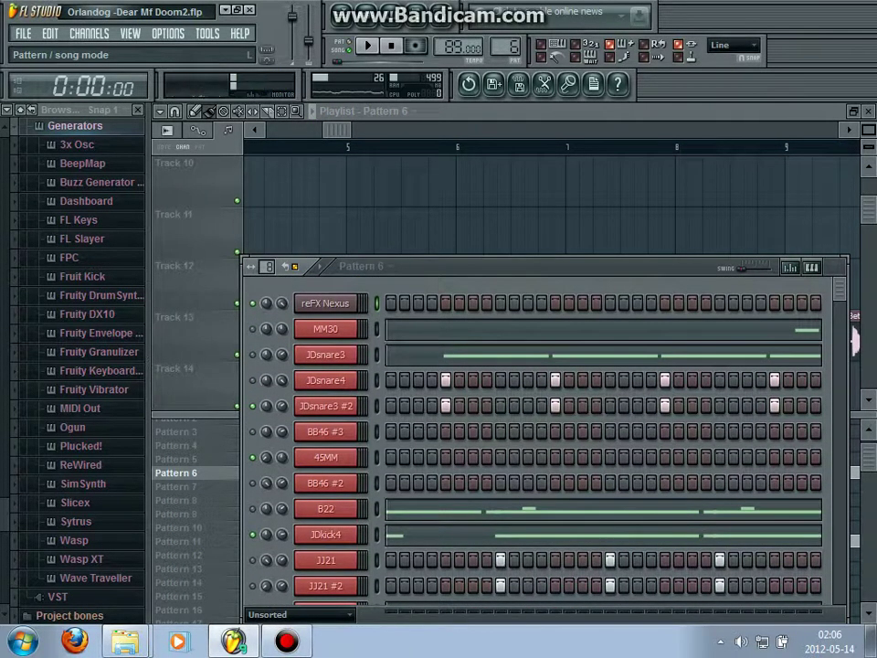
click(343, 46)
key(space)
key(space)
Delete all notes of the JDkick4 channel in its piano roll
right_click(326, 534)
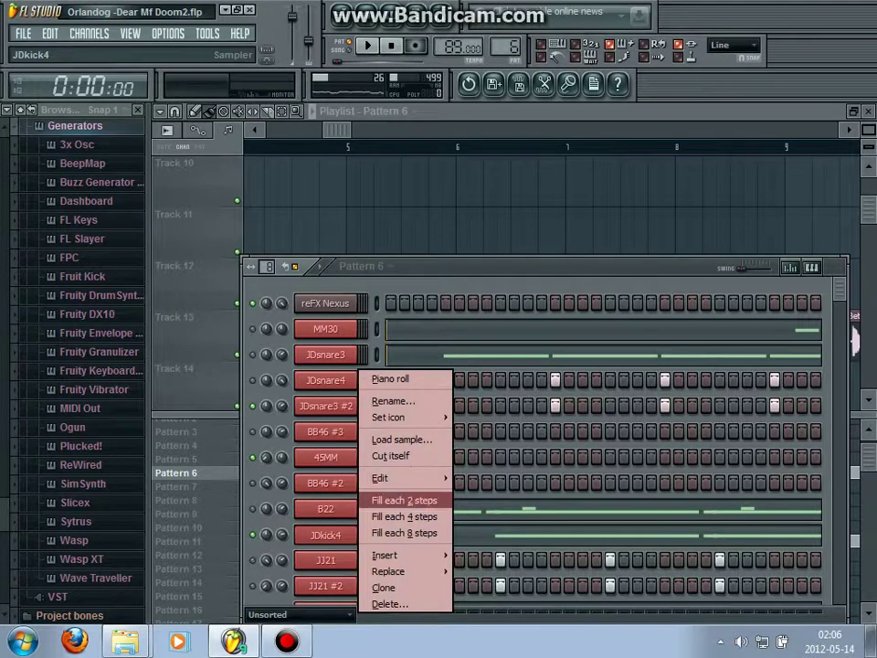
click(390, 378)
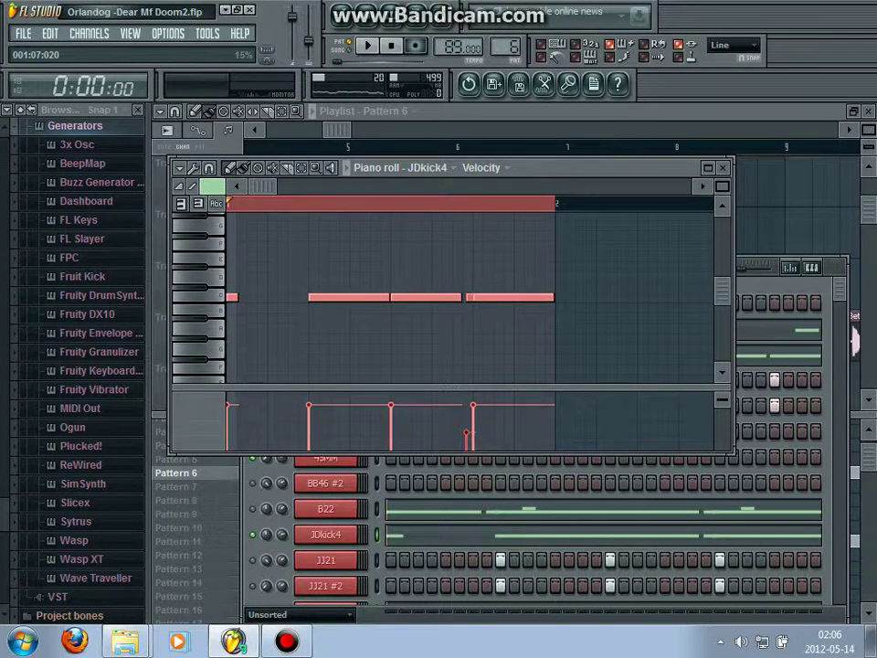
key(Delete)
Place two adjoining short C5 kick notes from the start of bar 1 and play the pattern to hear them
click(232, 297)
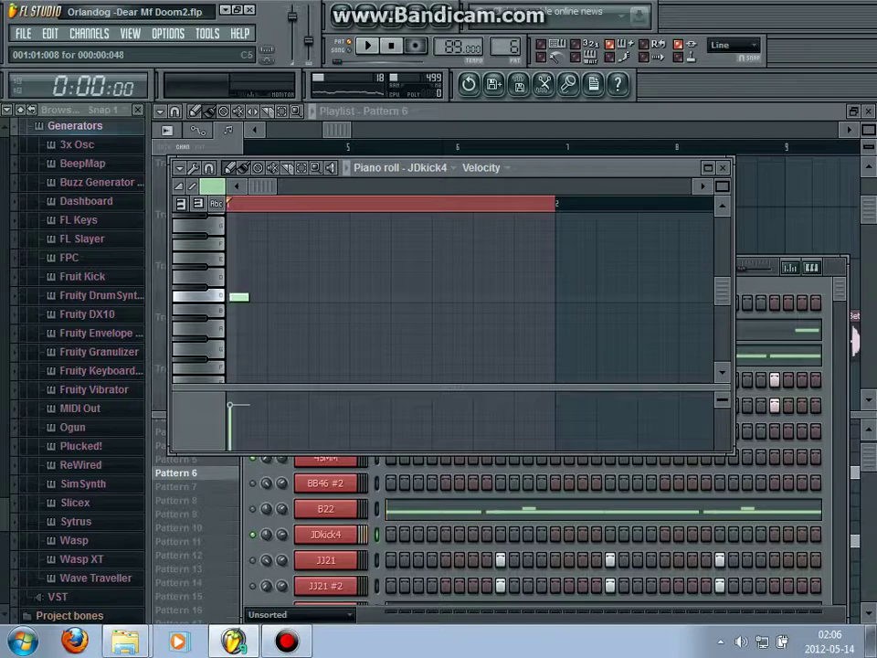
key(space)
key(space)
key(space)
key(space)
key(space)
key(space)
drag(250, 297, 247, 297)
key(space)
key(space)
key(space)
key(space)
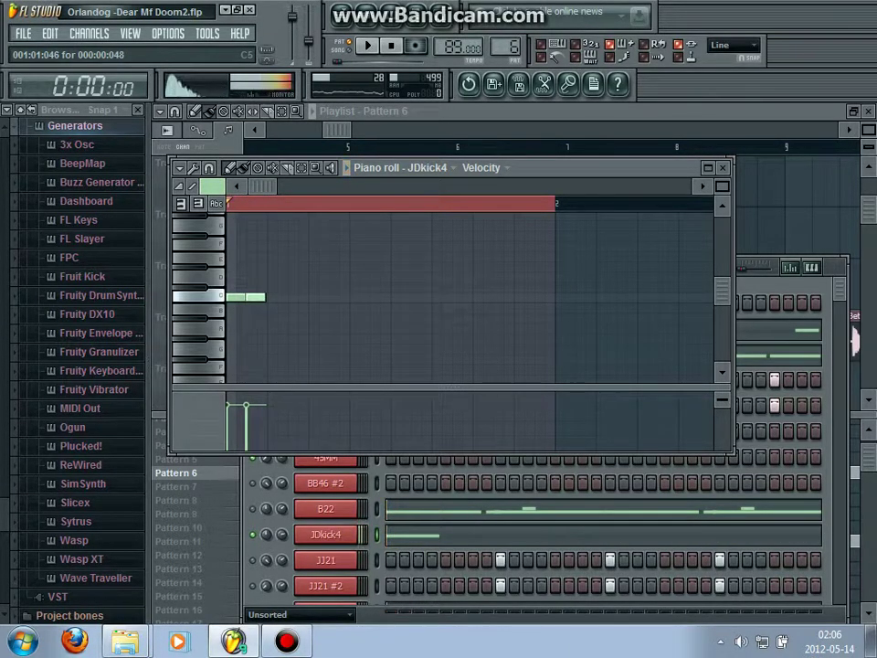
Add a third C5 kick note after the second, shift the first and third notes slightly later, and play the pattern
click(275, 296)
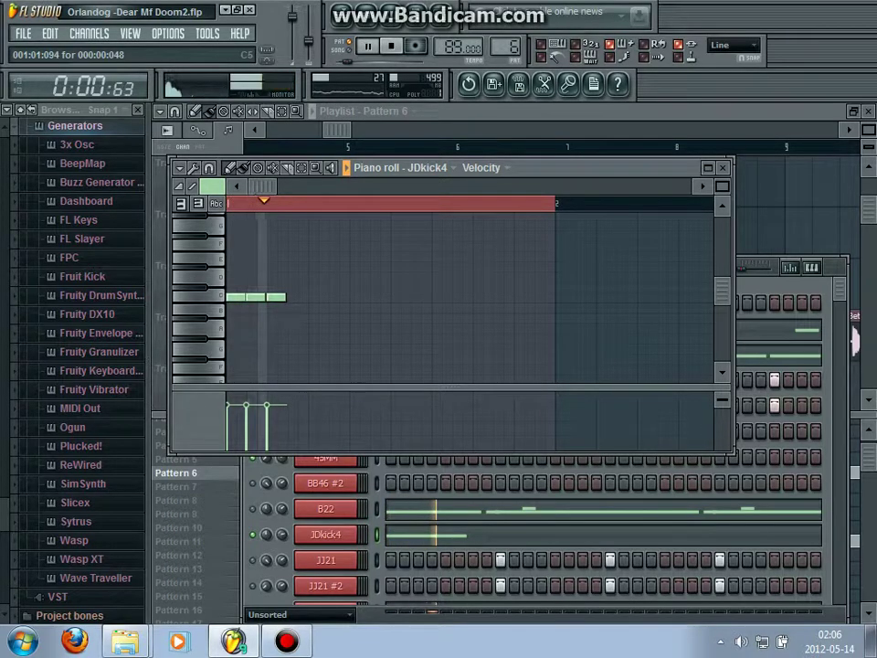
key(space)
key(space)
click(722, 186)
key(space)
key(space)
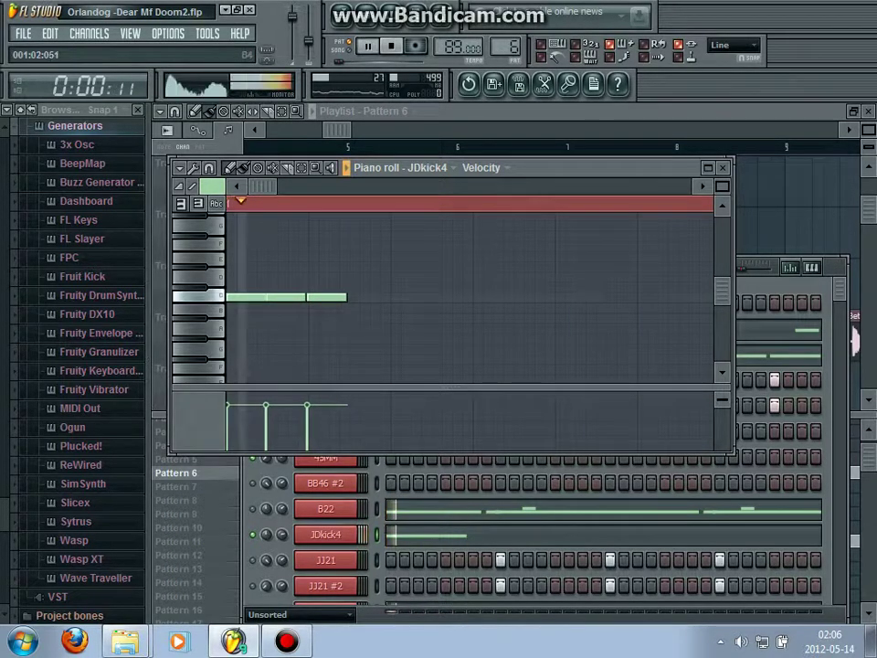
key(space)
drag(315, 297, 320, 297)
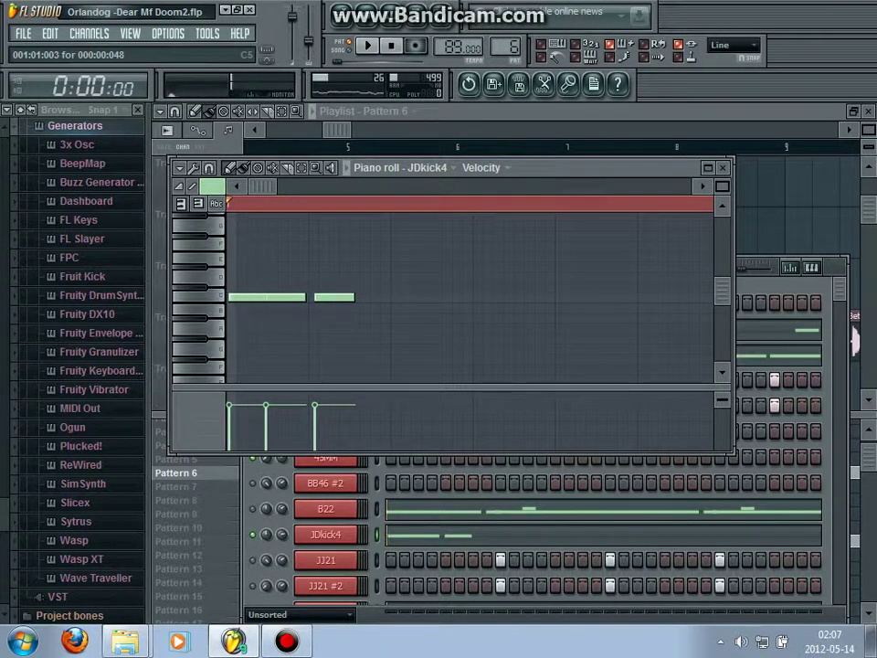
key(space)
key(space)
key(space)
key(space)
Delete the trial kick notes from the JDkick4 piano roll, close it and play the pattern
right_click(333, 297)
right_click(294, 297)
key(space)
key(F7)
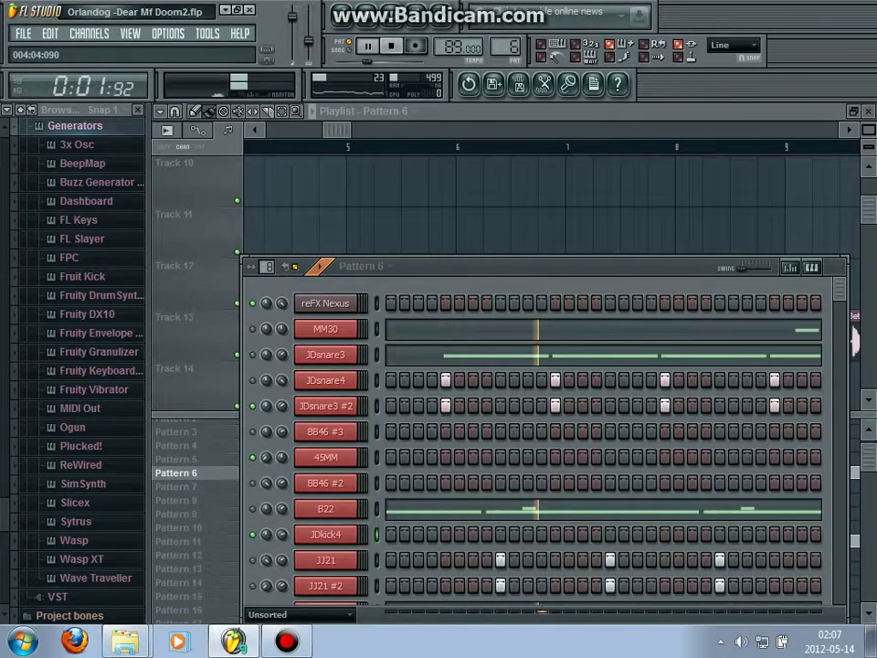
Listen to the start of Pattern 6 several times from the step sequencer
key(F6)
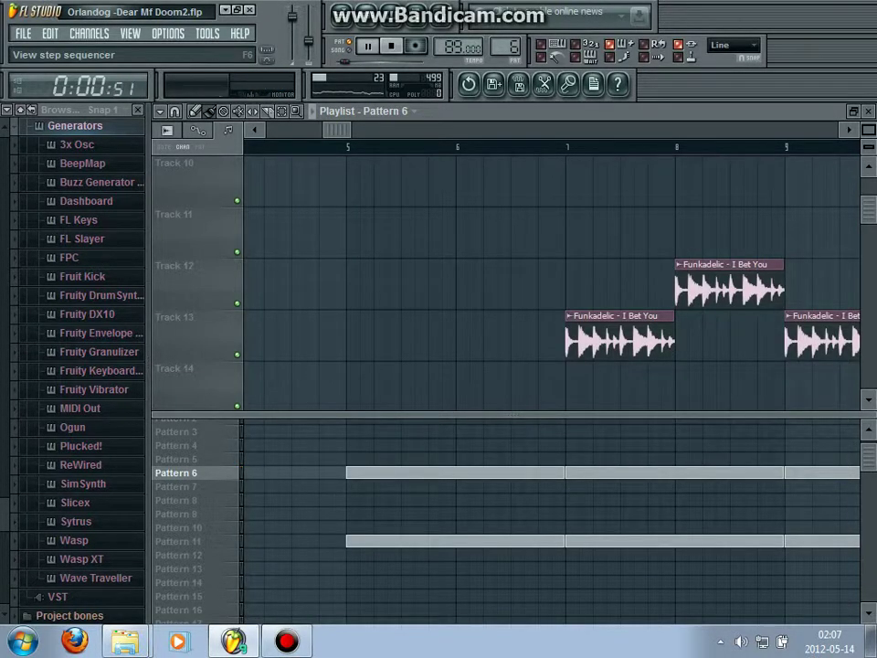
key(F6)
key(space)
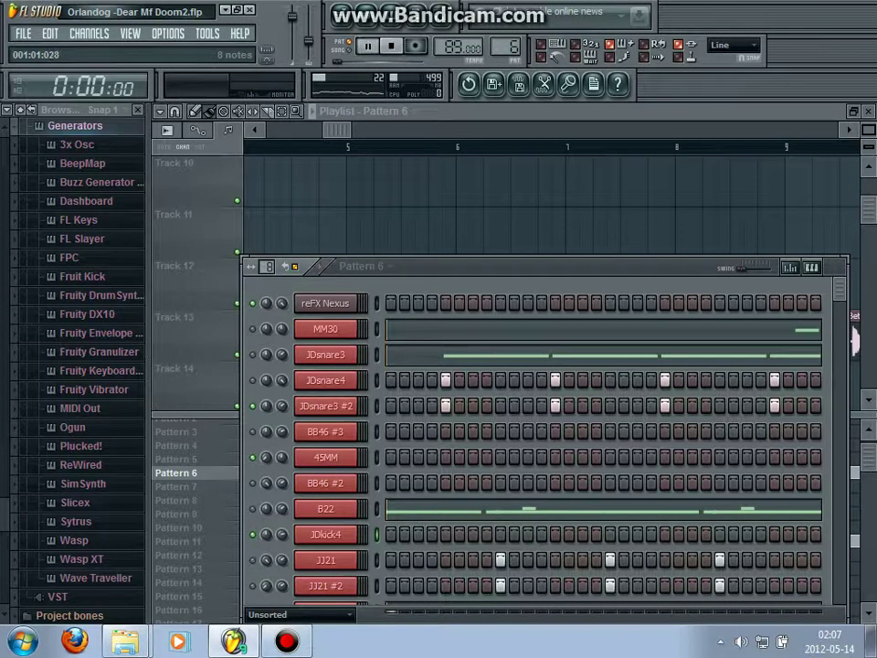
key(space)
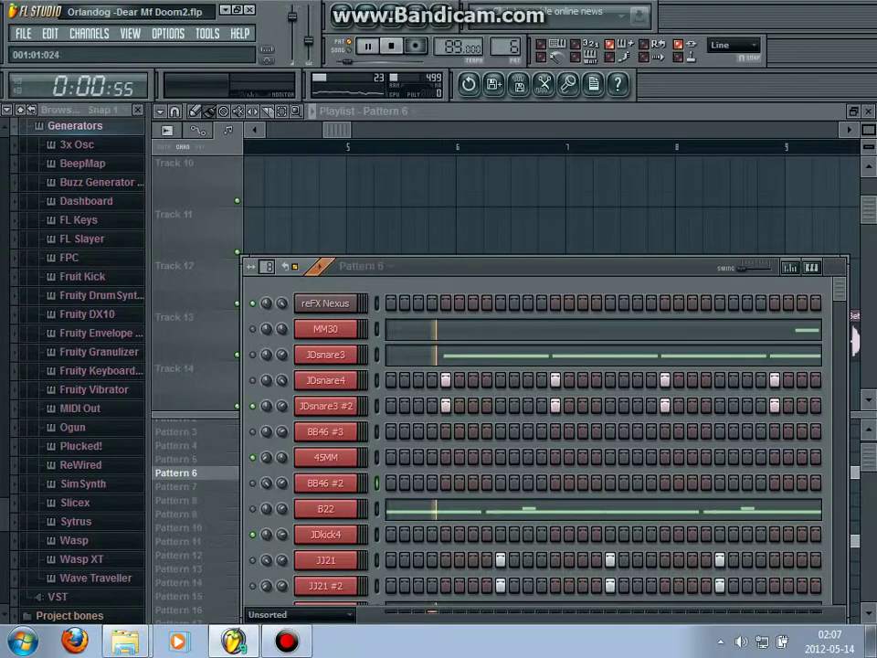
key(space)
key(space)
key(space)
key(space)
key(space)
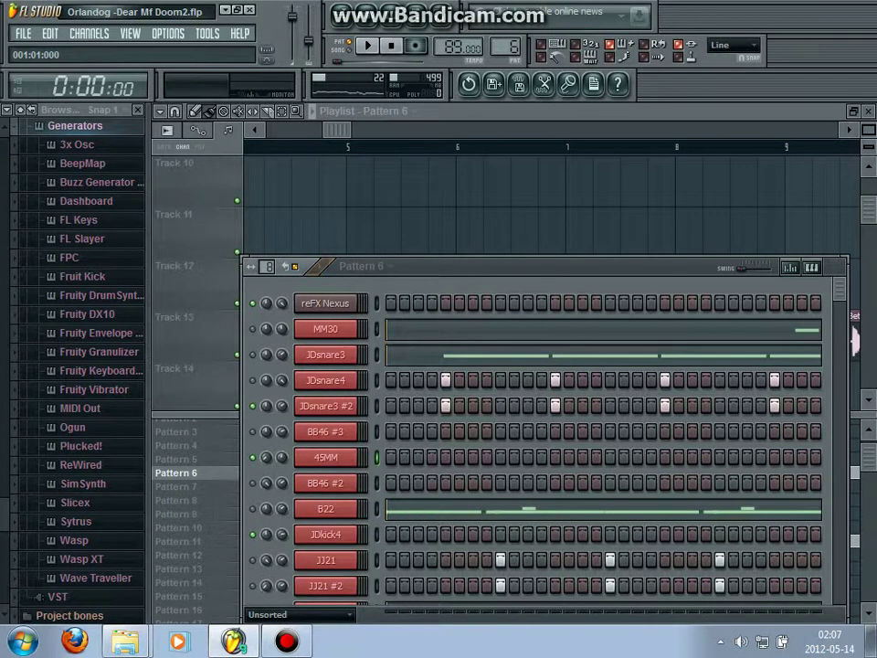
Program JDkick4 on steps 1, 3, 9, 17, 24, 25 and 27 of Pattern 6, playing the pattern to check the timing
scroll(854, 340, down, 3)
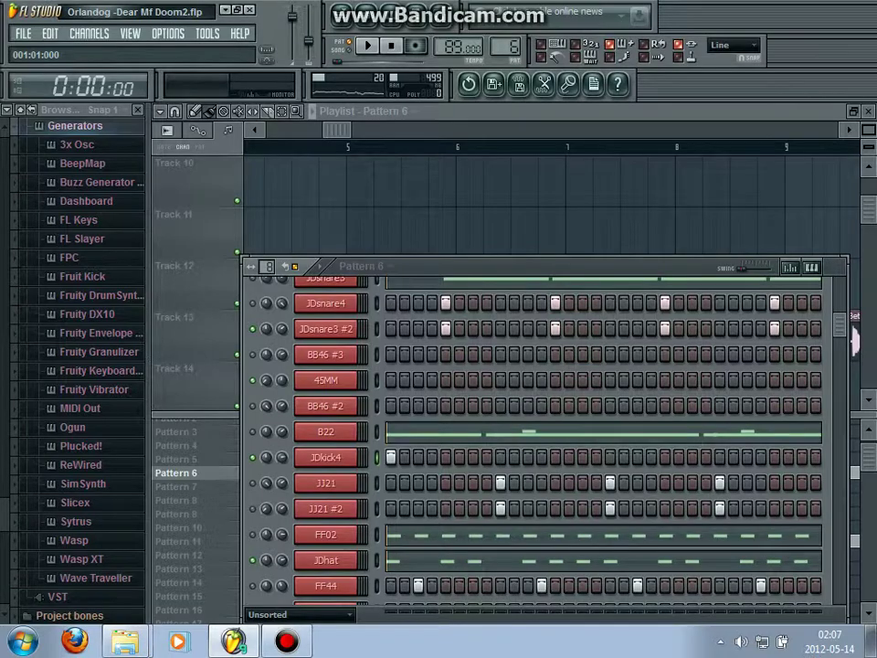
key(space)
key(space)
key(space)
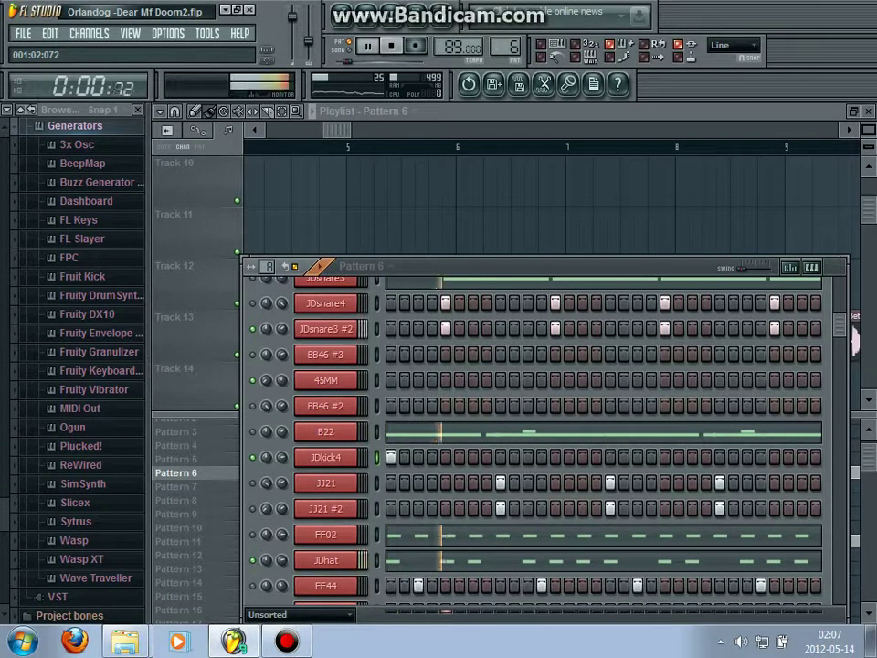
key(space)
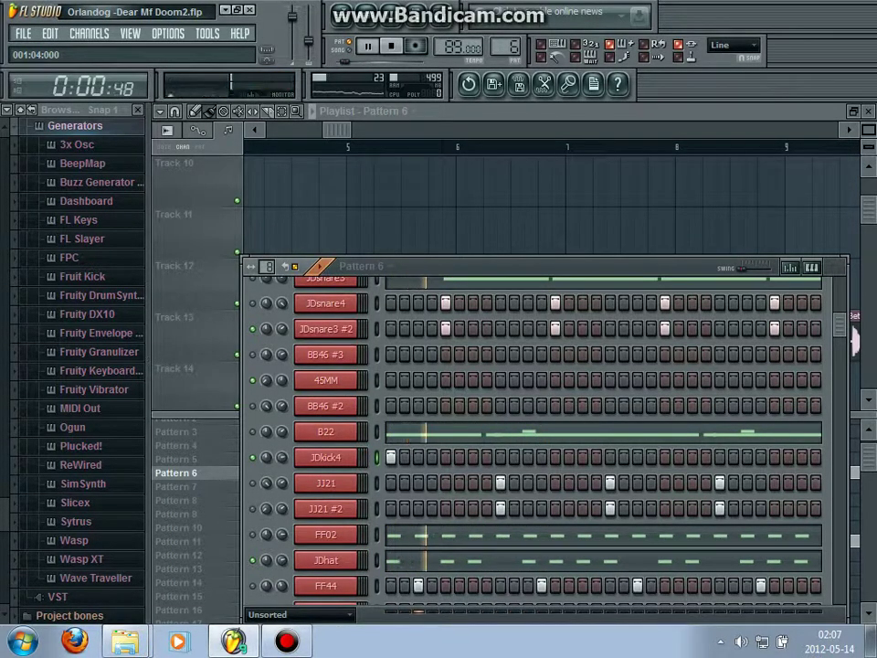
key(space)
key(space)
key(space)
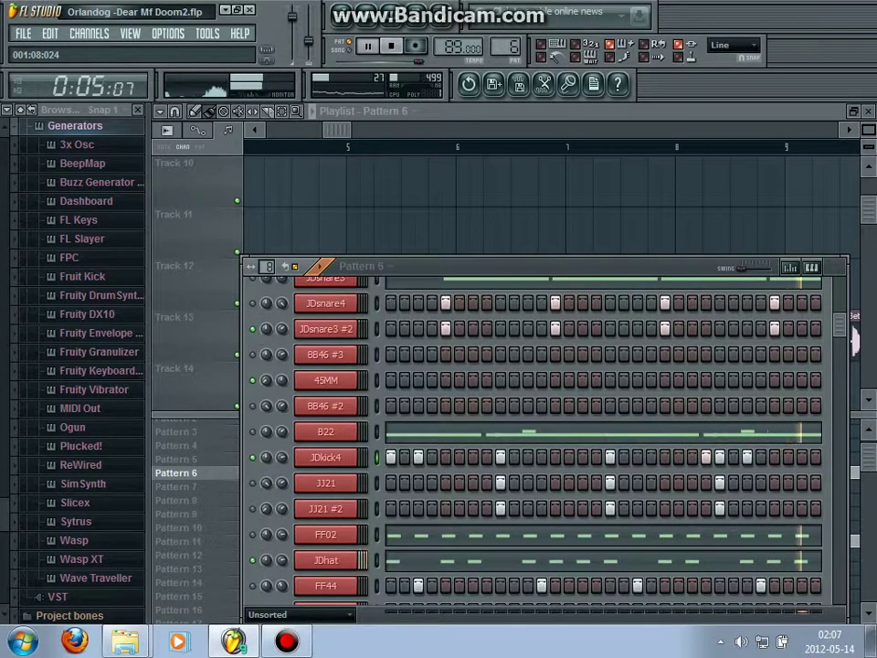
Switch playback to song mode, hide the step sequencer and play the arrangement from bar 5
key(l)
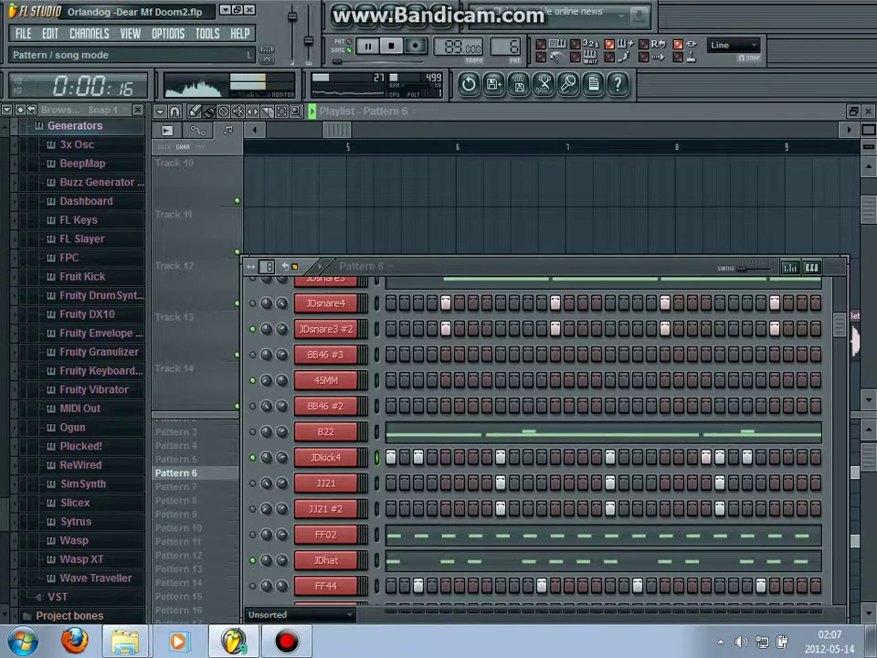
key(F6)
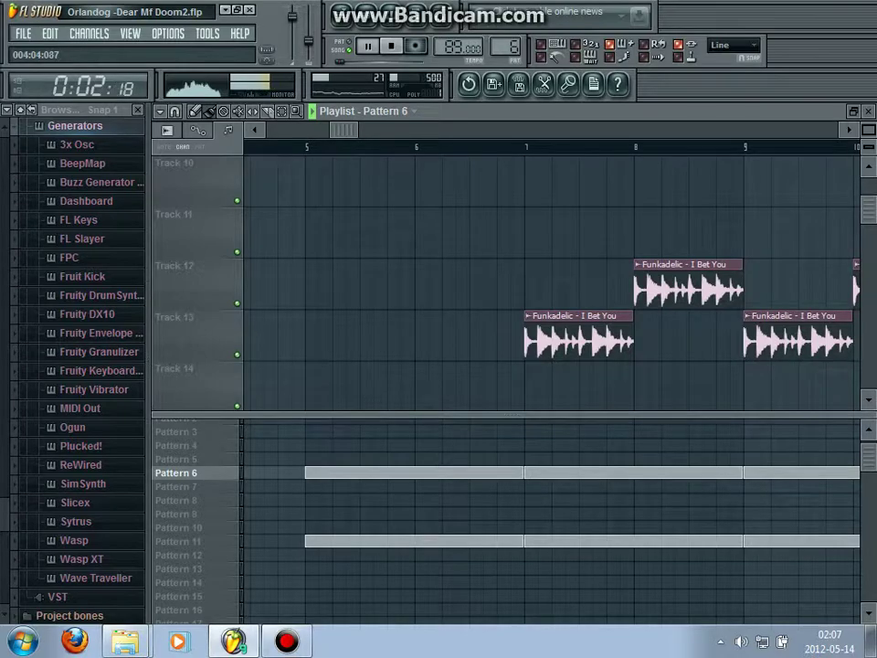
click(304, 147)
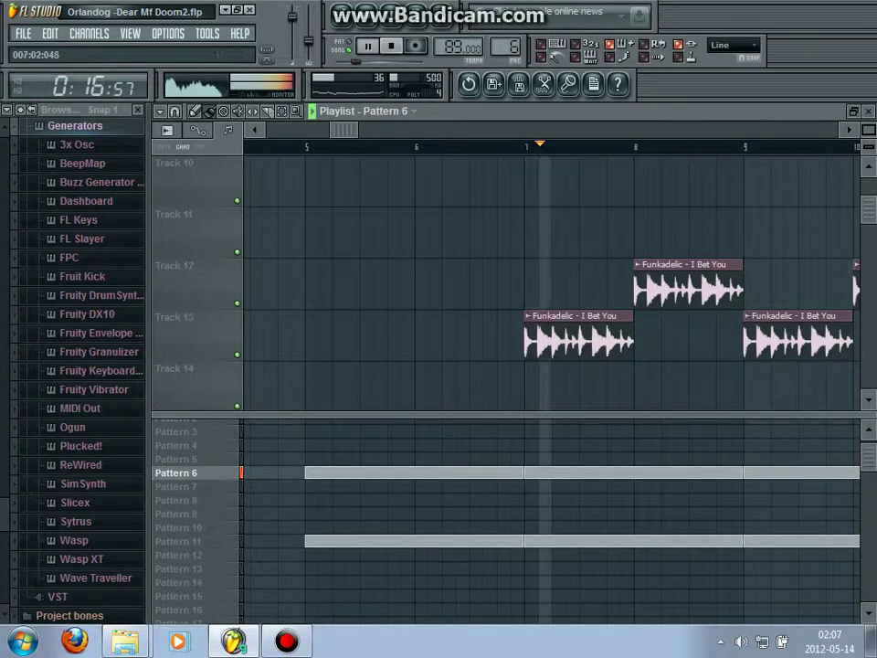
Delete the Funkadelic - I Bet You clips of bars 7 to 9 on Tracks 12 and 13, and undo the deletions
right_click(592, 338)
right_click(674, 291)
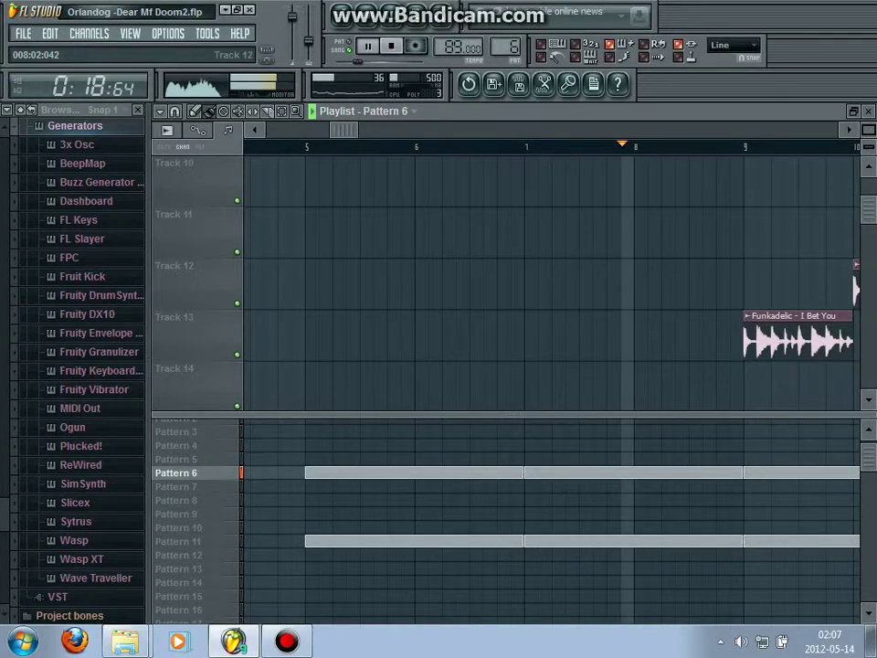
right_click(793, 337)
key(ctrl+z)
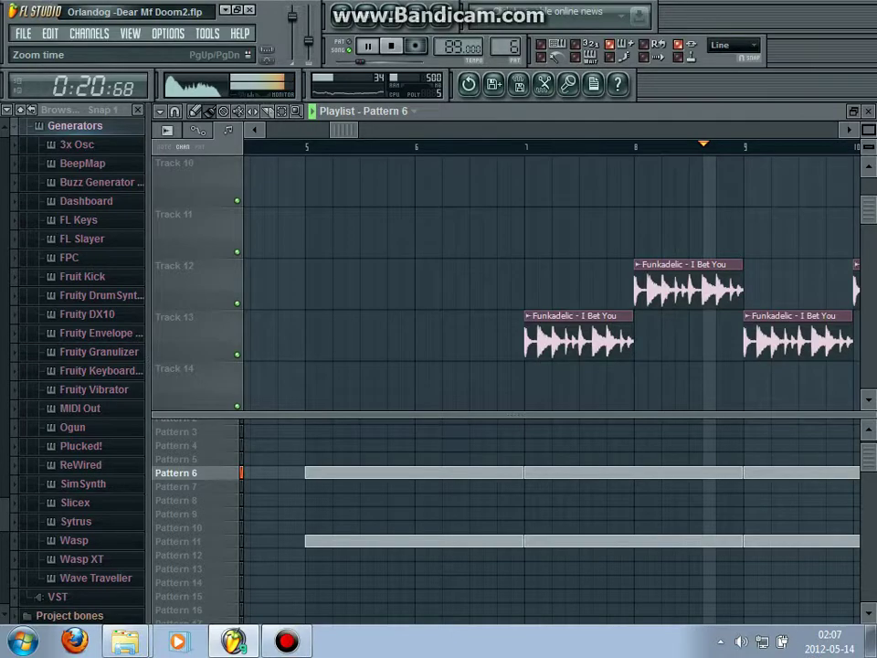
Place a copy of the Funkadelic - I Bet You clip at bar 6 on Track 12
drag(868, 130, 868, 151)
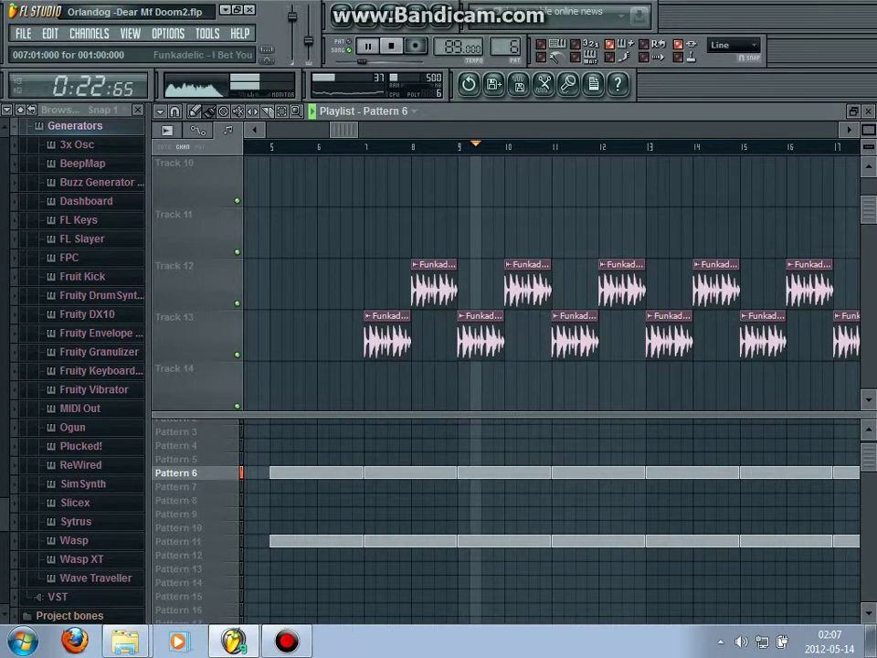
click(378, 337)
click(320, 295)
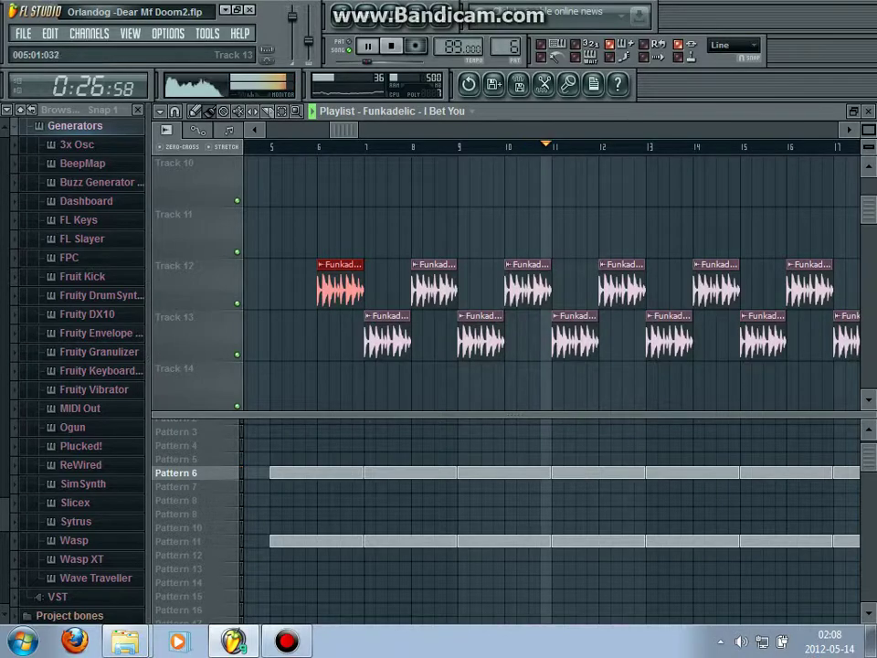
Place a copy of the Funkadelic - I Bet You clip at bar 5 on Track 13 and review the clips through bar 26
click(271, 338)
drag(271, 339, 273, 339)
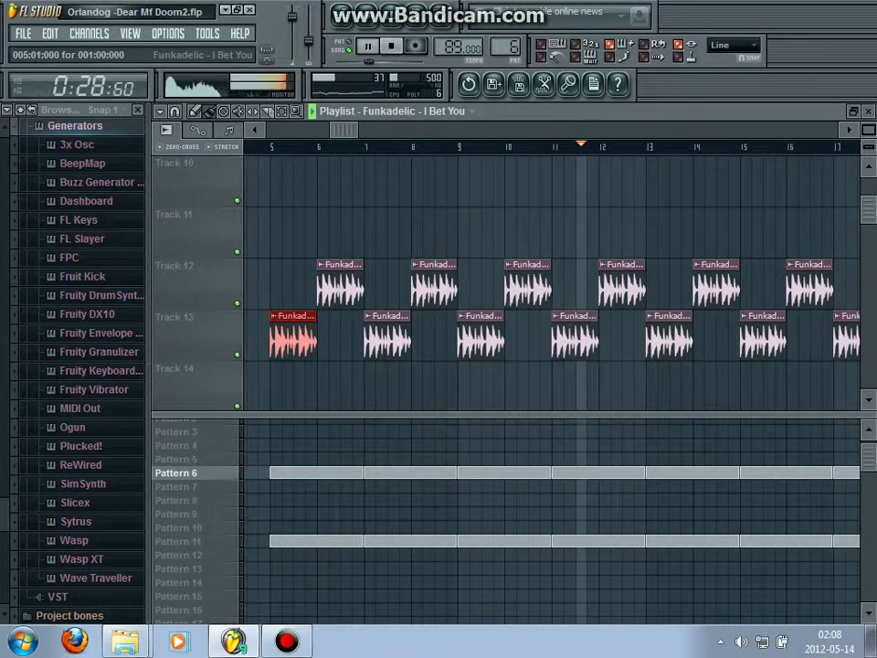
double_click(333, 289)
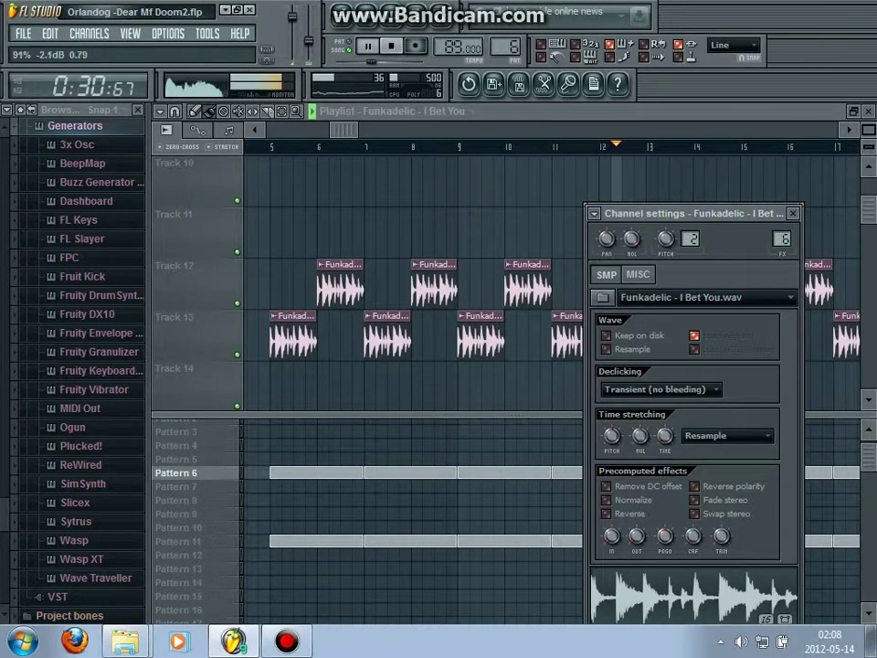
drag(343, 130, 467, 130)
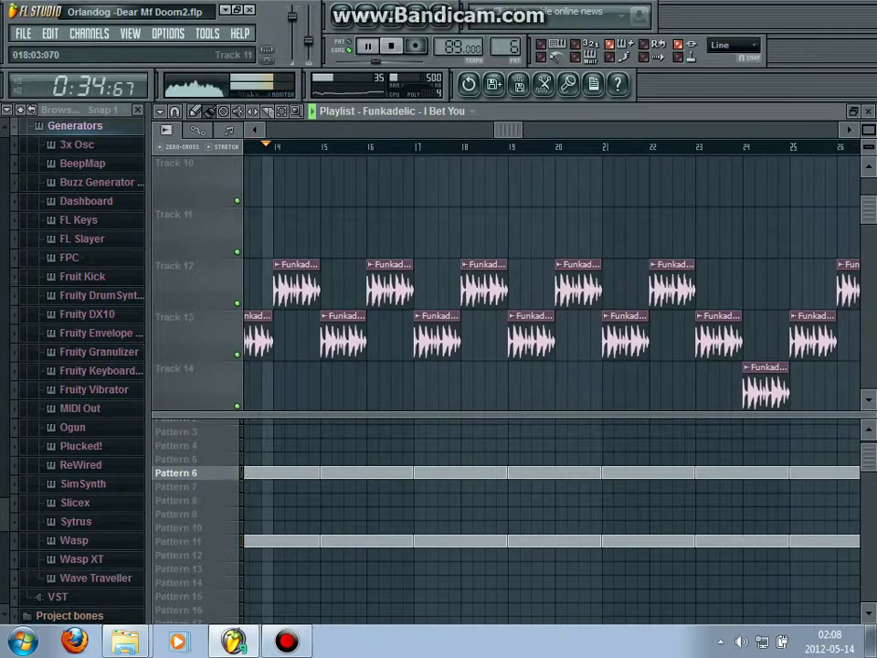
scroll(464, 228, up, 4)
scroll(502, 274, down, 5)
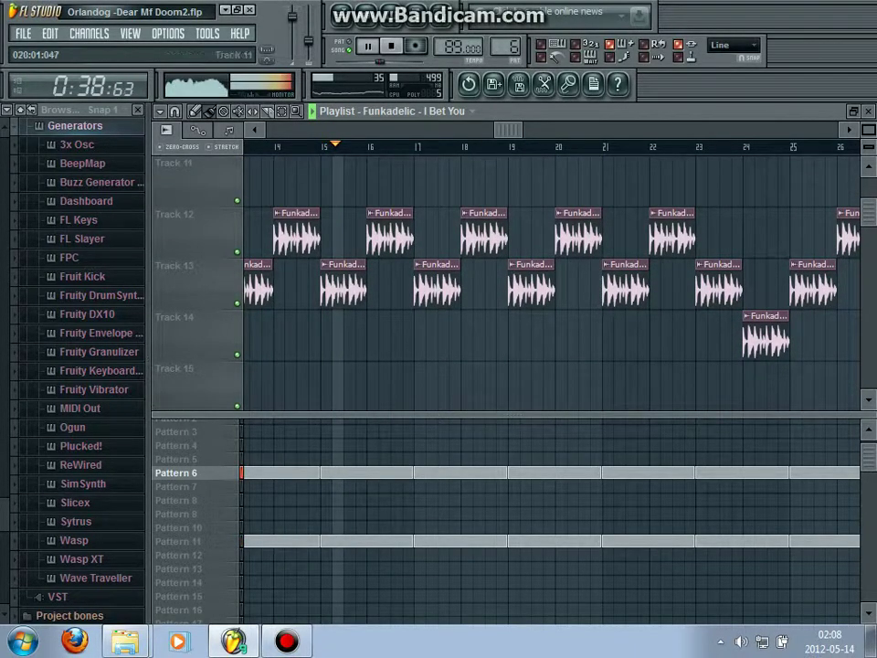
Launch Paint and stop the song playback in FL Studio
key(super)
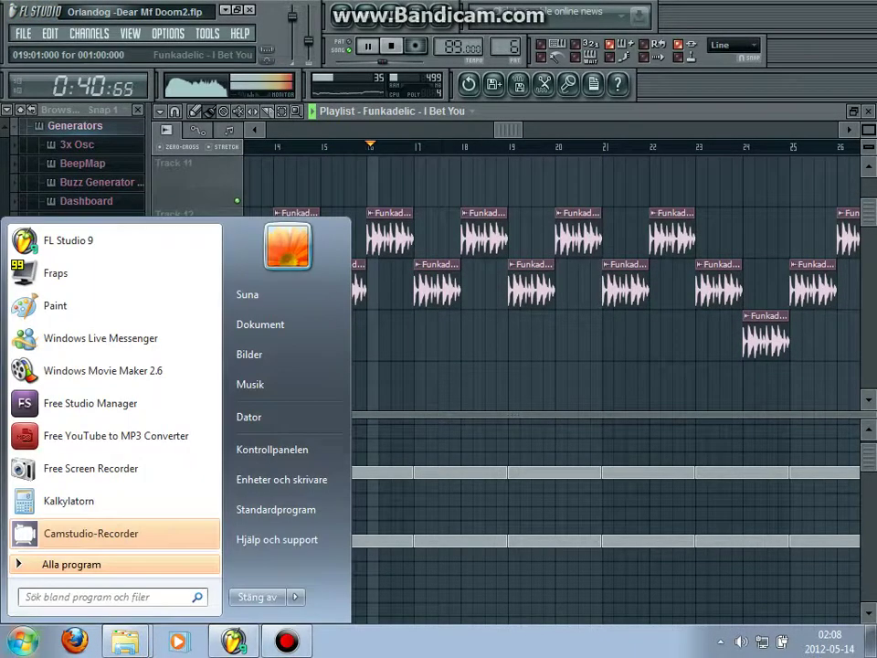
mouse_move(137, 305)
key(Escape)
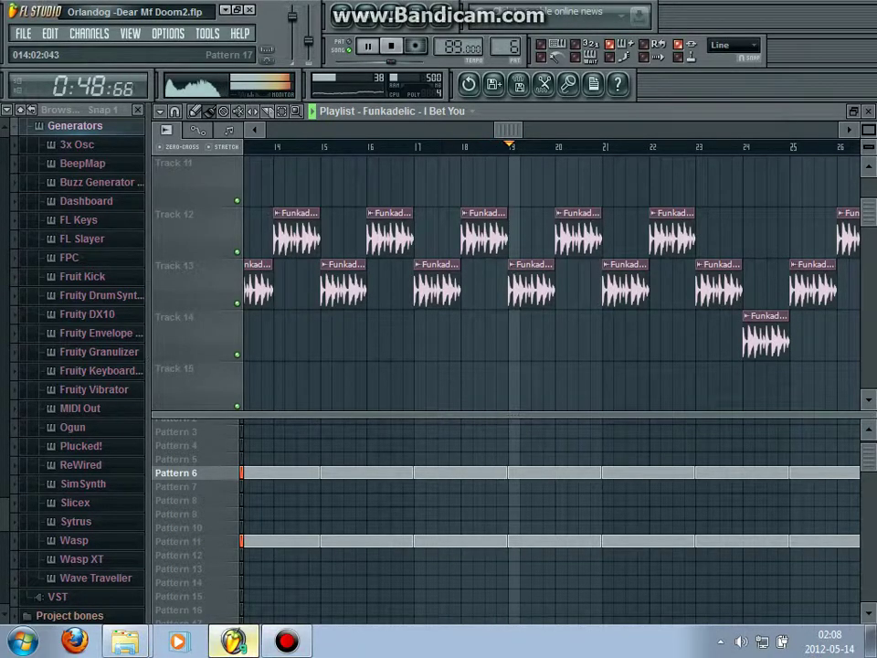
key(space)
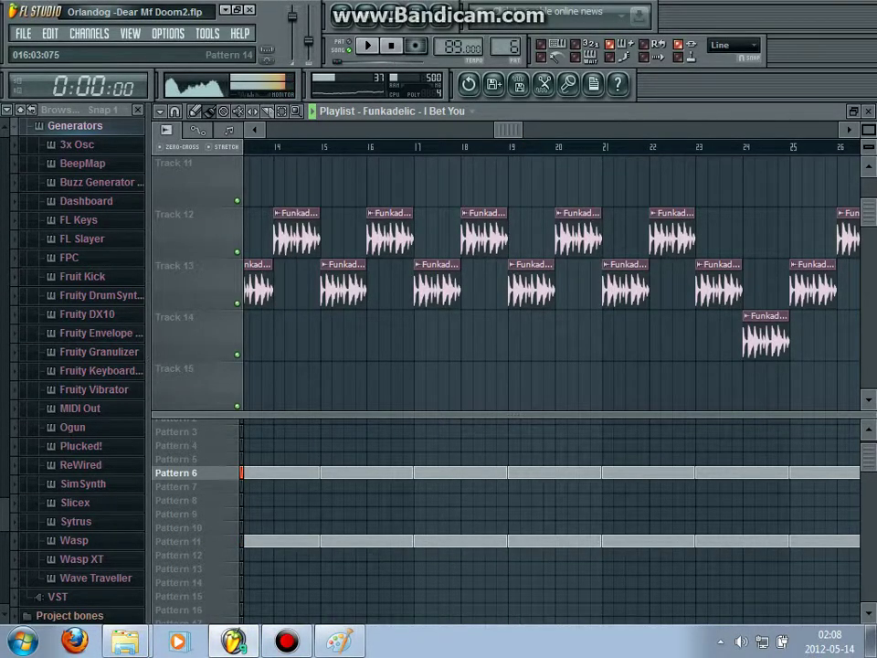
Play the arrangement from the start and review the chopped slices and ZZ Hill clips on Tracks 4 to 9
click(287, 642)
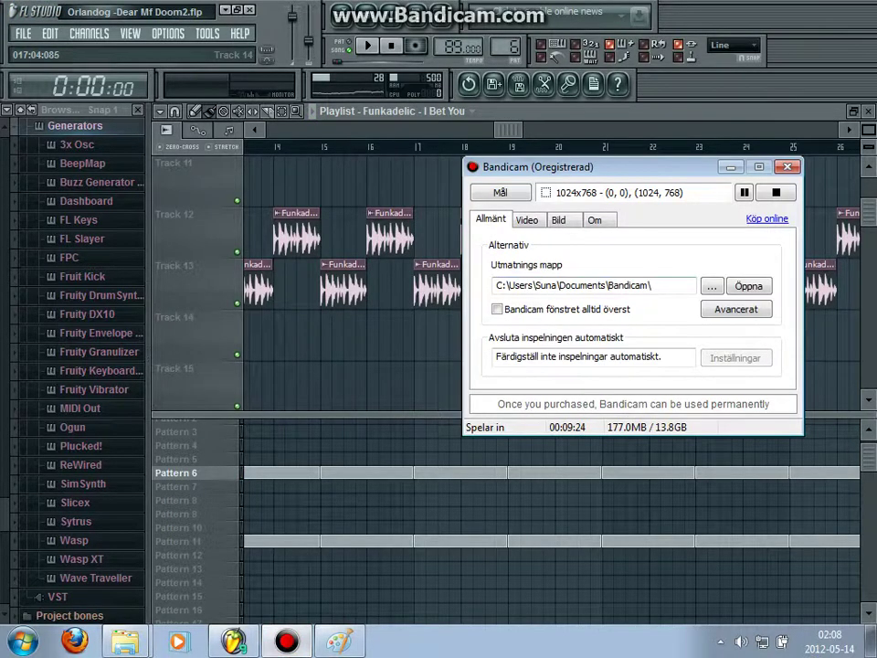
key(alt+Tab)
key(space)
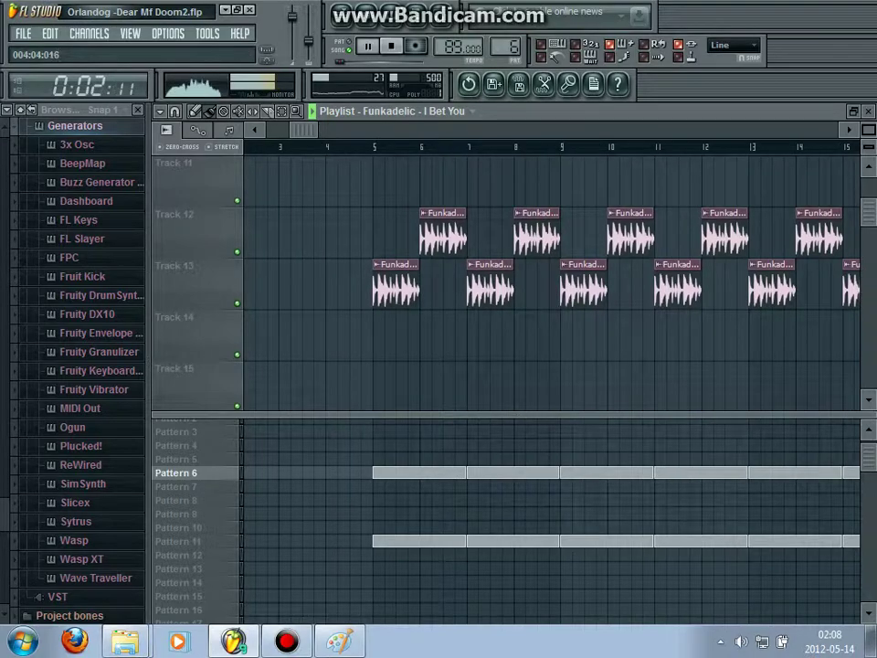
scroll(548, 274, up, 4)
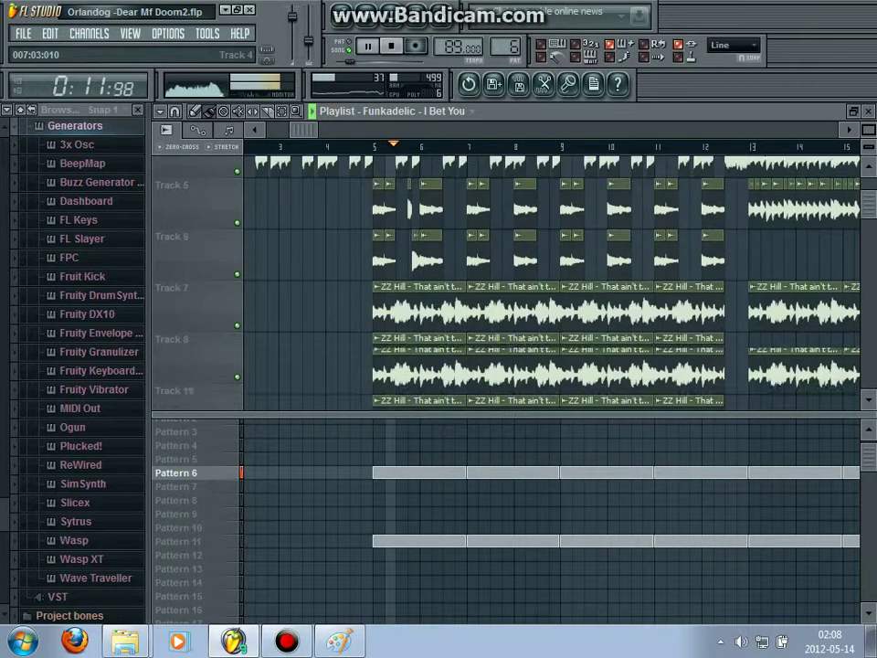
scroll(548, 274, up, 4)
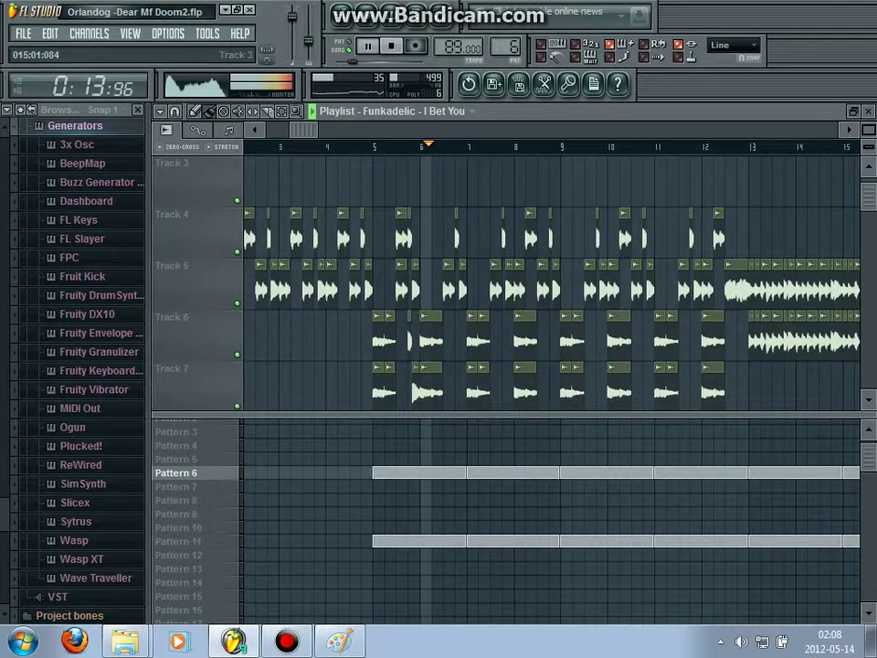
drag(868, 129, 869, 144)
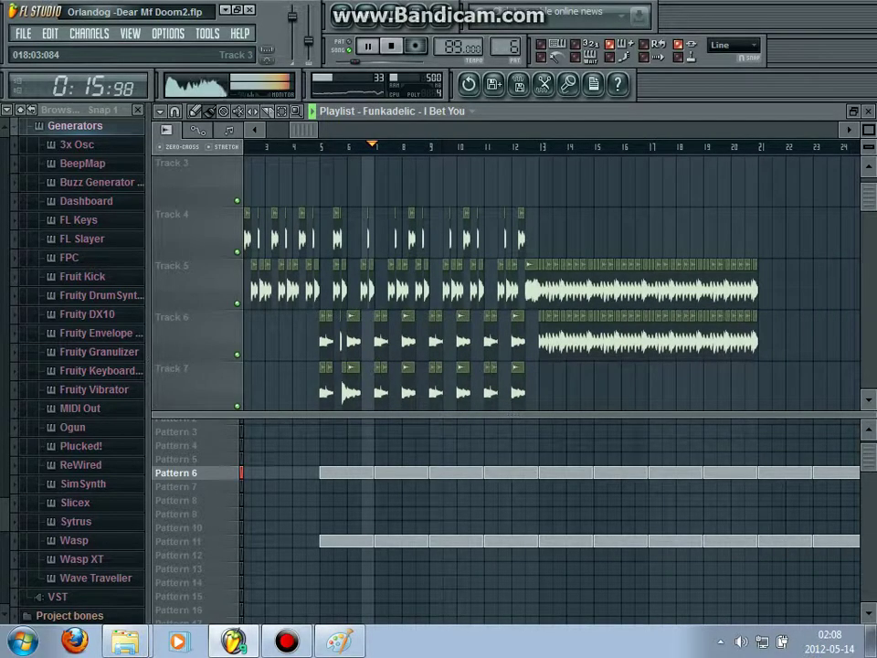
scroll(548, 274, down, 4)
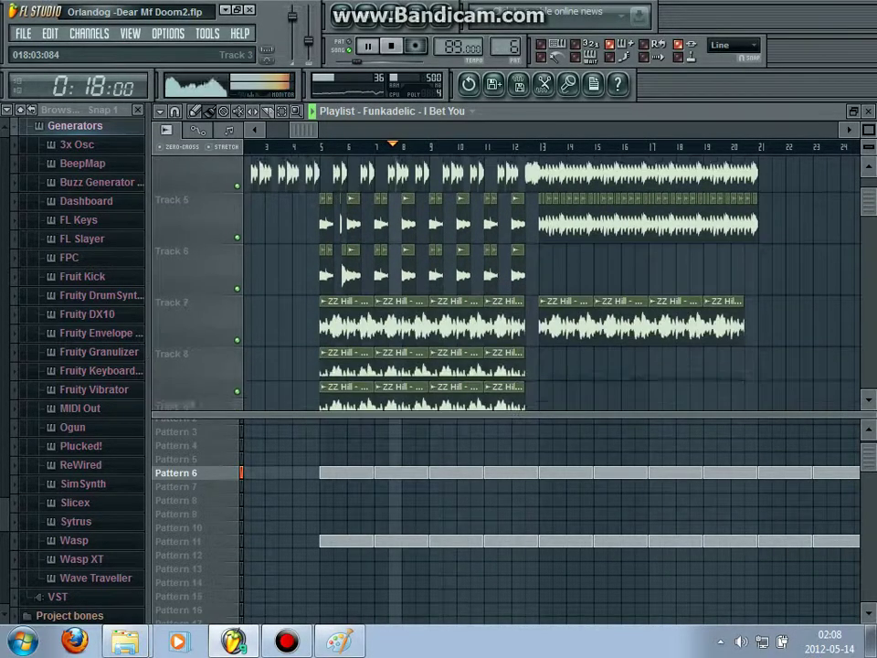
Switch to Paint and widen the blank canvas to 511 × 233 px
click(339, 641)
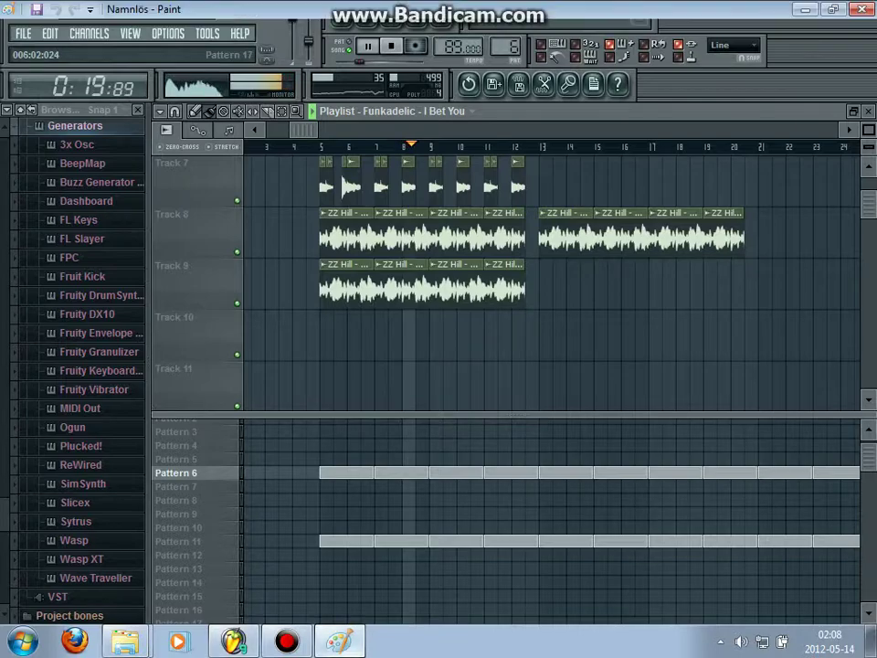
drag(210, 223, 444, 222)
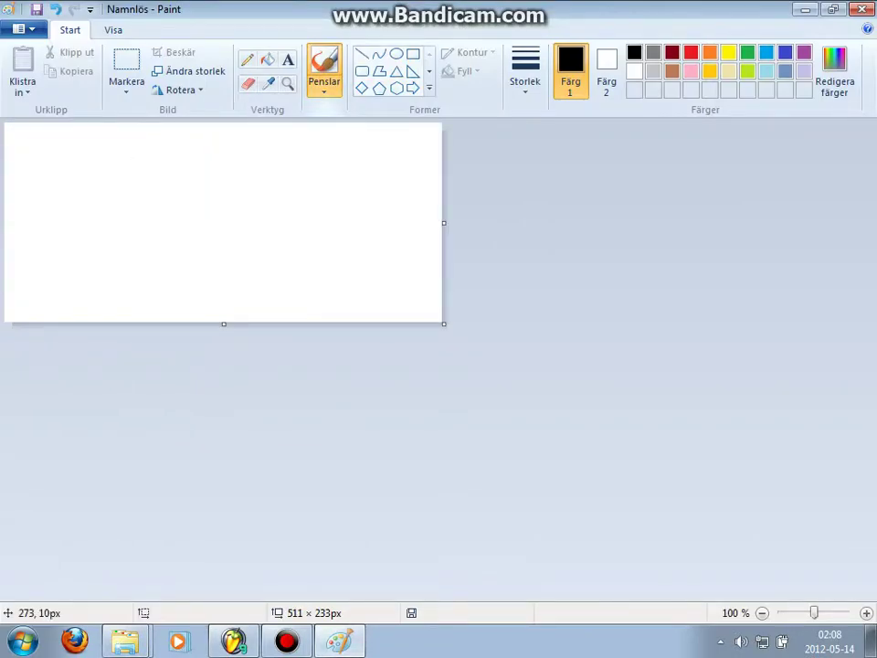